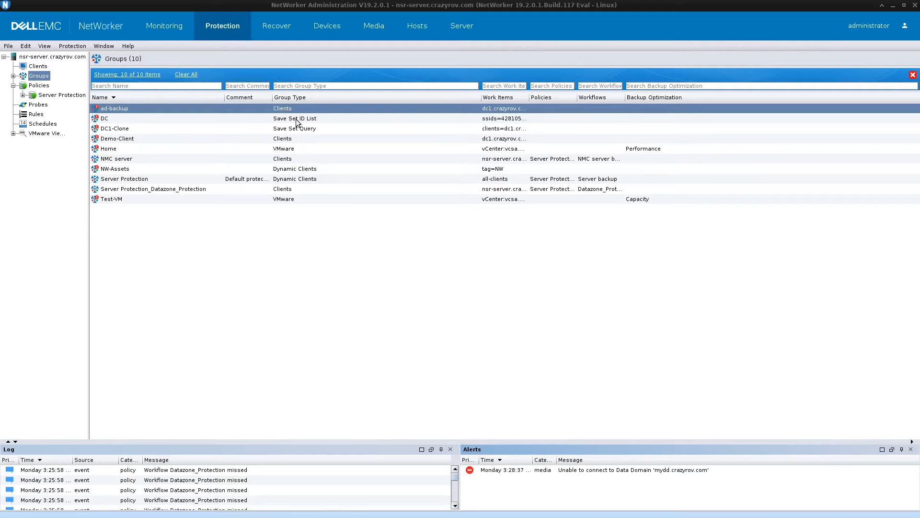
# Review the group types of the DC, DC1-Clone and Test-VM protection groups
pyautogui.click(281, 121)
pyautogui.keyDown('shift'); pyautogui.click(289, 129); pyautogui.keyUp('shift')
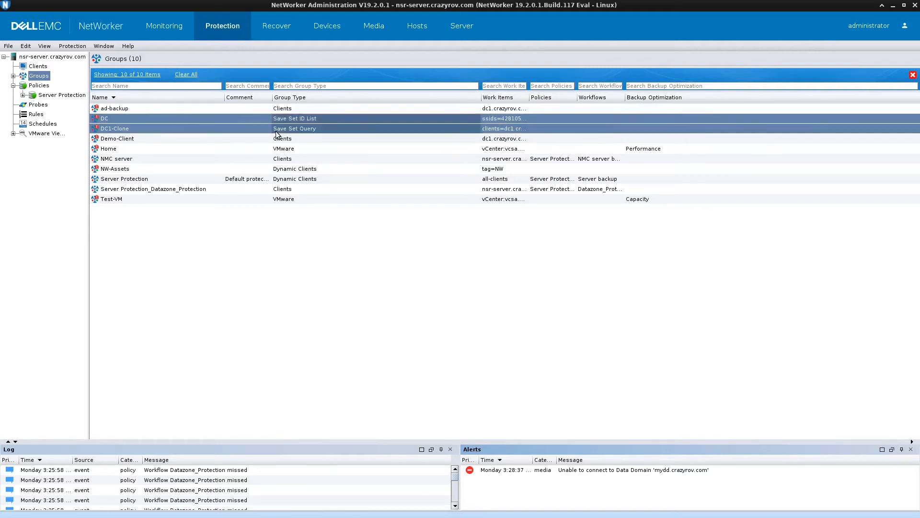
pyautogui.click(295, 120)
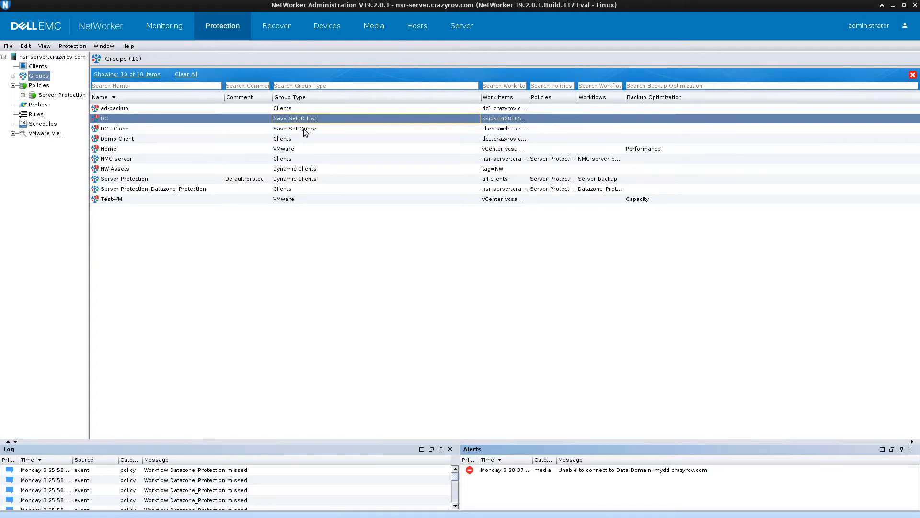
pyautogui.click(305, 130)
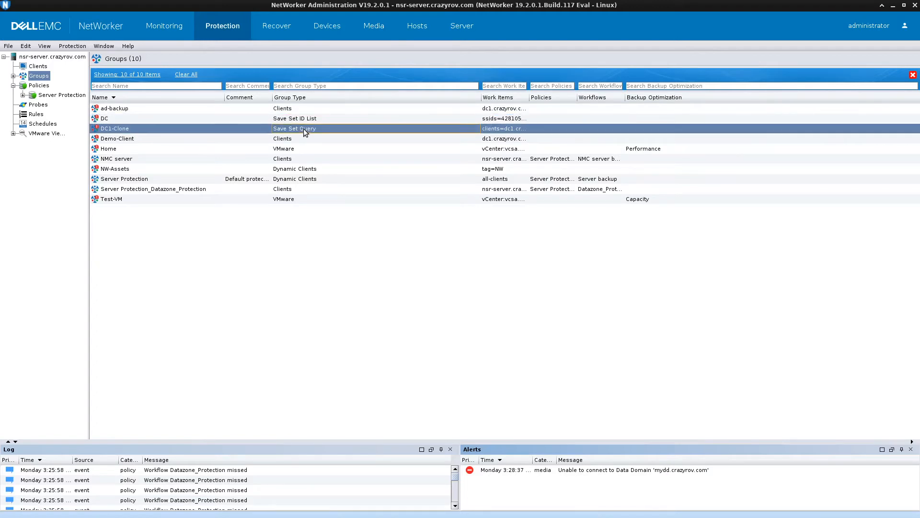
pyautogui.click(298, 202)
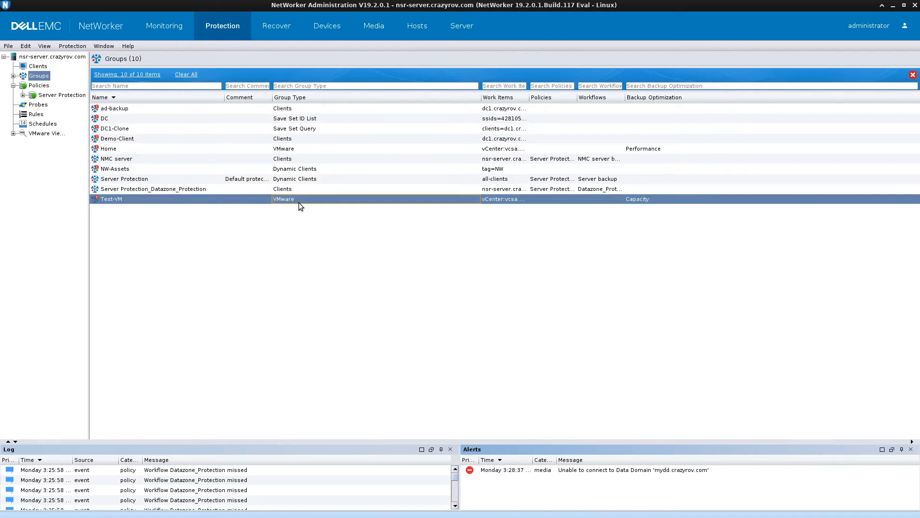
pyautogui.click(223, 231)
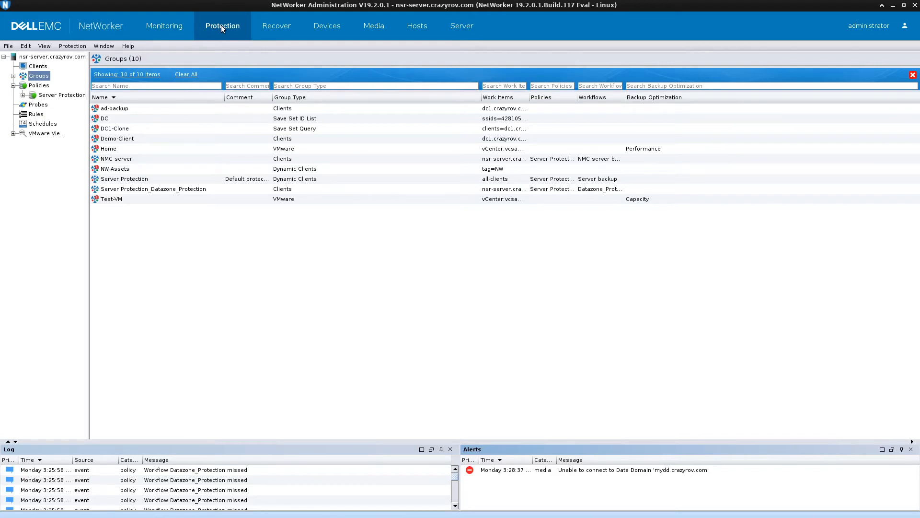
# List the protection policies with a wider name column and open the Server Protection policy
pyautogui.click(38, 87)
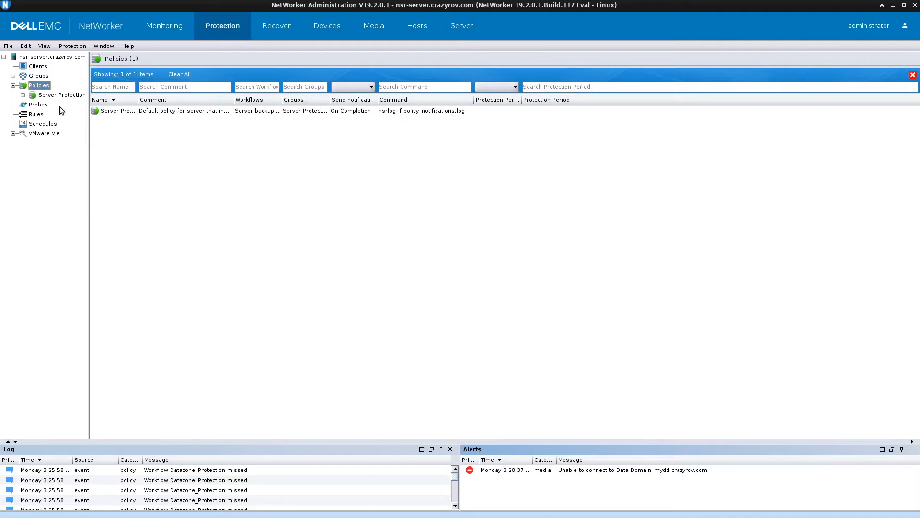
pyautogui.moveTo(137, 100); pyautogui.dragTo(261, 100)
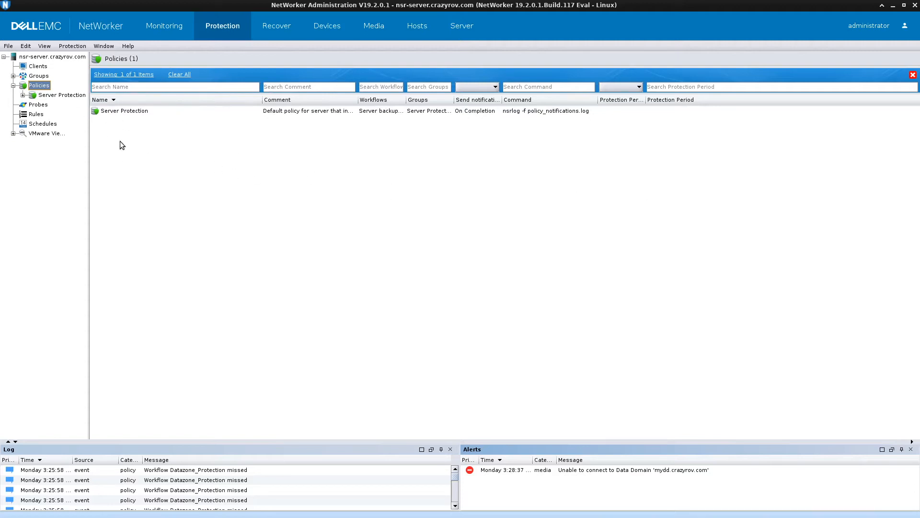
pyautogui.doubleClick(131, 109)
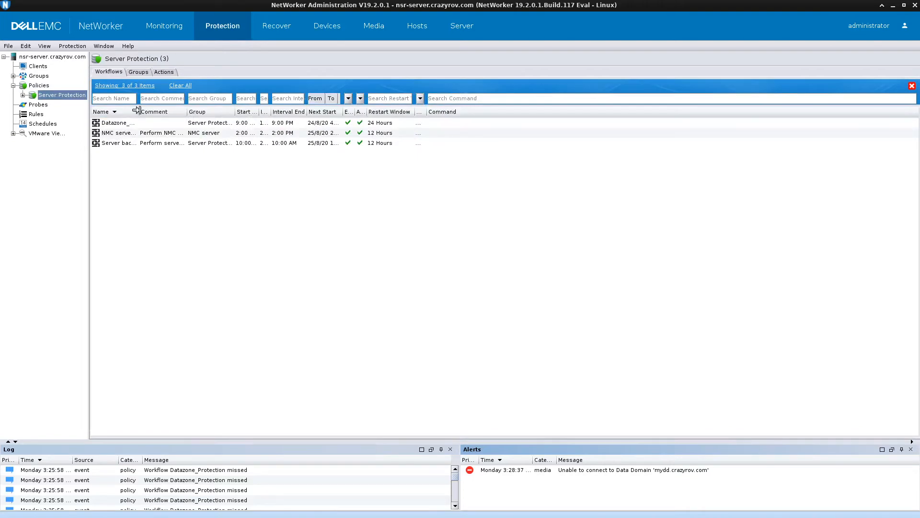
# Review the workflows of the Server Protection policy, widening the name column to read their full names
pyautogui.click(14, 85)
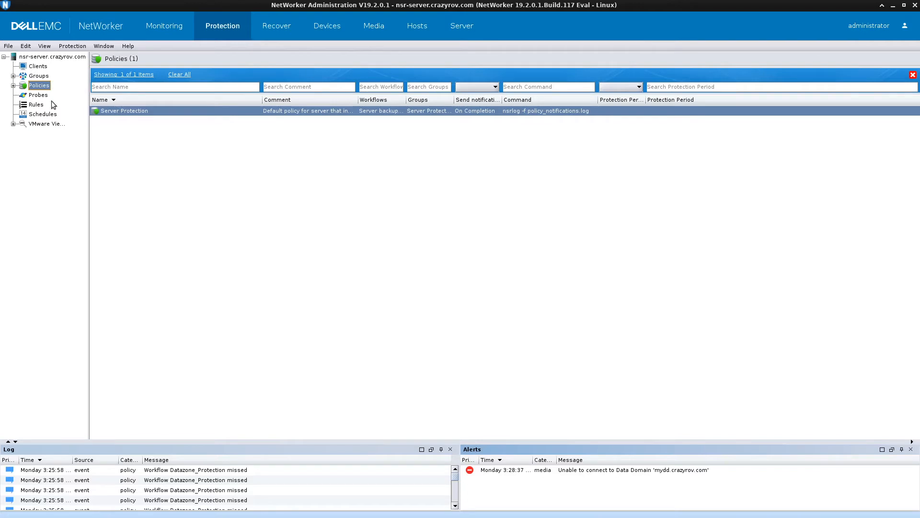
pyautogui.click(13, 86)
pyautogui.click(58, 95)
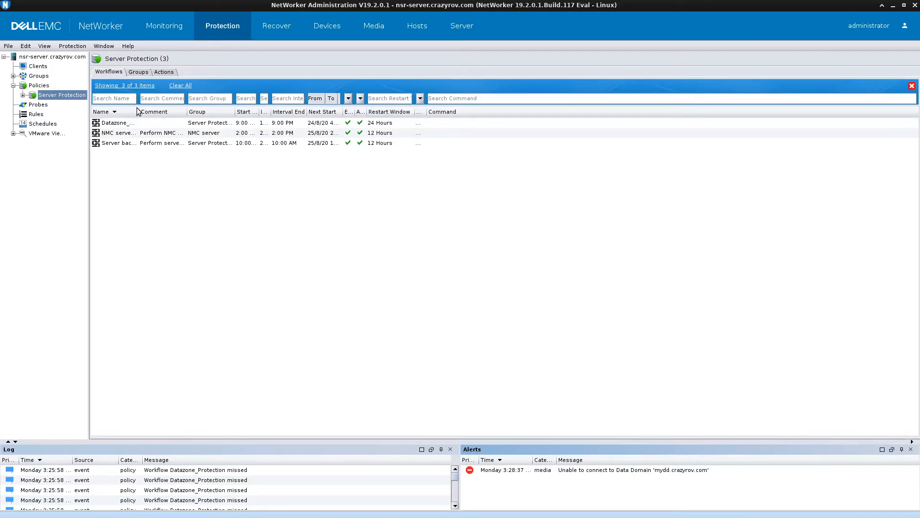
pyautogui.moveTo(139, 111); pyautogui.dragTo(272, 111)
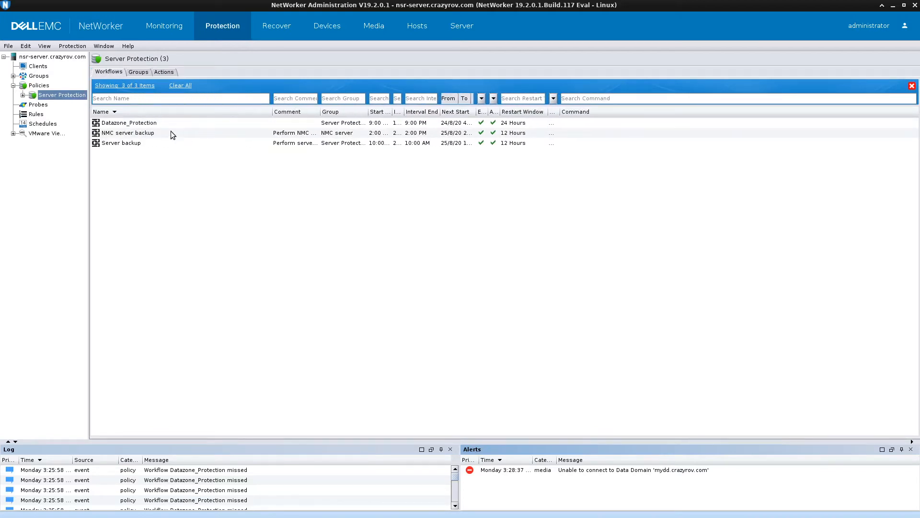
pyautogui.click(155, 123)
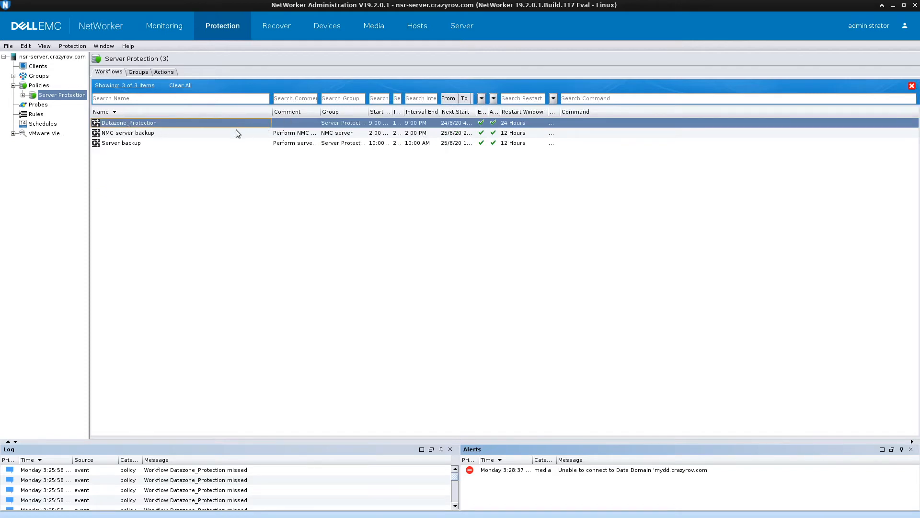
pyautogui.press('Down')
pyautogui.press('Down')
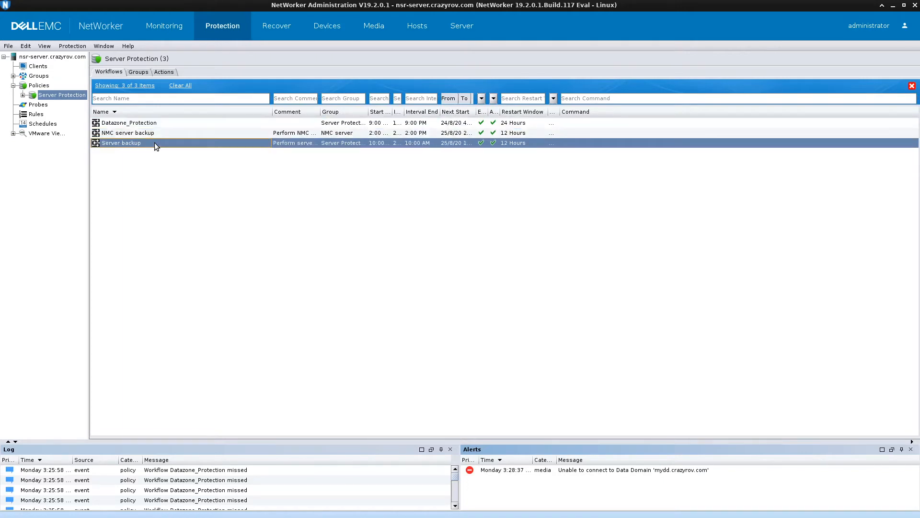
# Examine the actions of the Server backup workflow under Server Protection, with the policy tree and action names fully readable
pyautogui.click(23, 95)
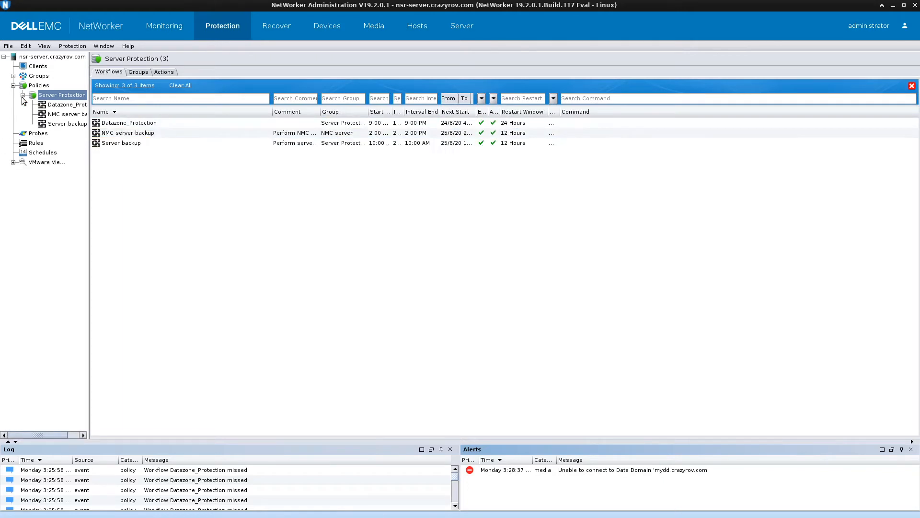
pyautogui.moveTo(90, 150); pyautogui.dragTo(146, 149)
pyautogui.click(67, 123)
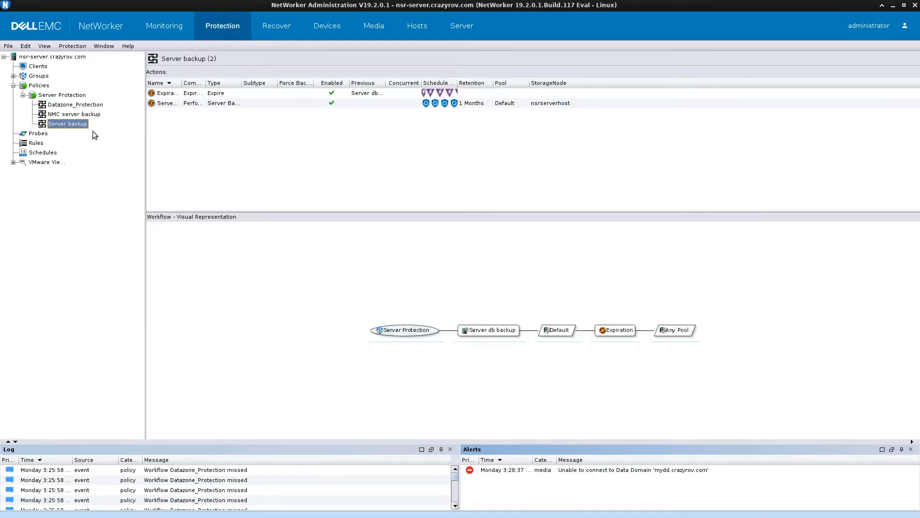
pyautogui.moveTo(182, 83); pyautogui.dragTo(318, 83)
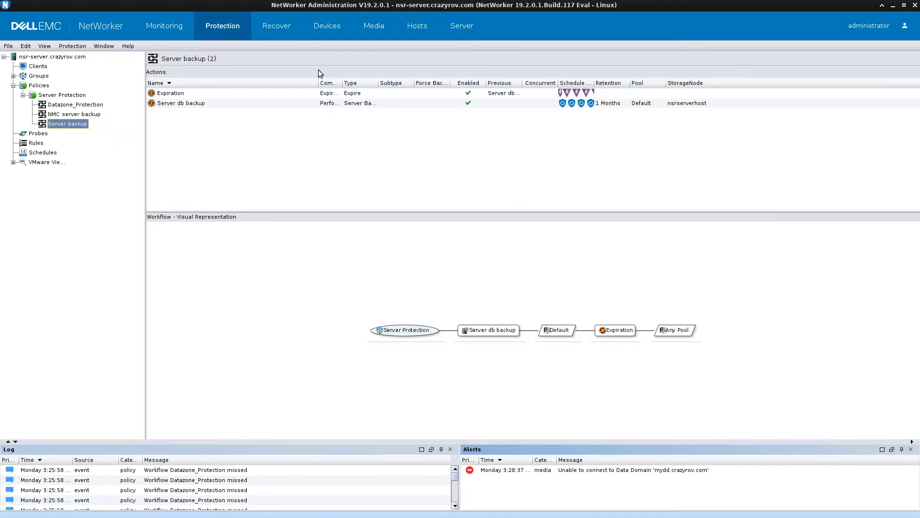
pyautogui.click(189, 97)
pyautogui.click(191, 105)
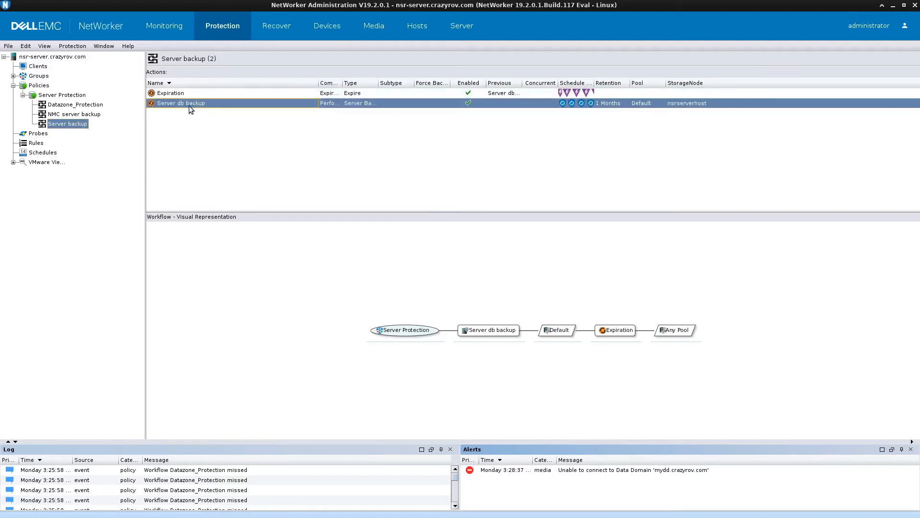
# Examine the action of the NMC server backup workflow with its full name readable
pyautogui.click(74, 115)
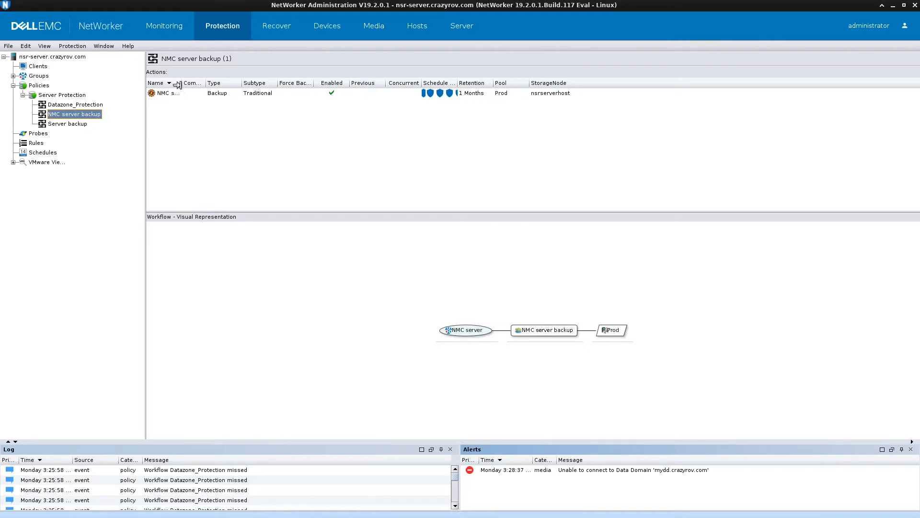
pyautogui.moveTo(179, 85); pyautogui.dragTo(305, 85)
pyautogui.click(225, 95)
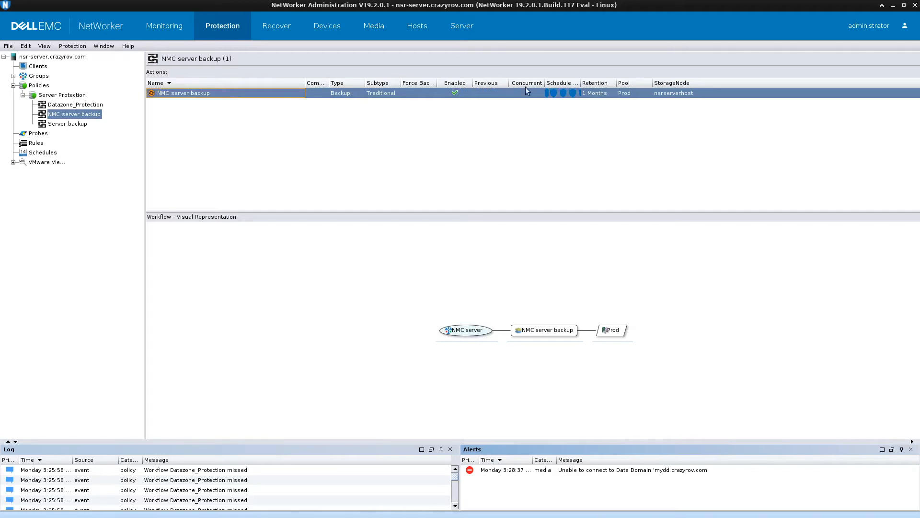
# Start a new protection policy and enable its protection period of 1 month
pyautogui.click(23, 95)
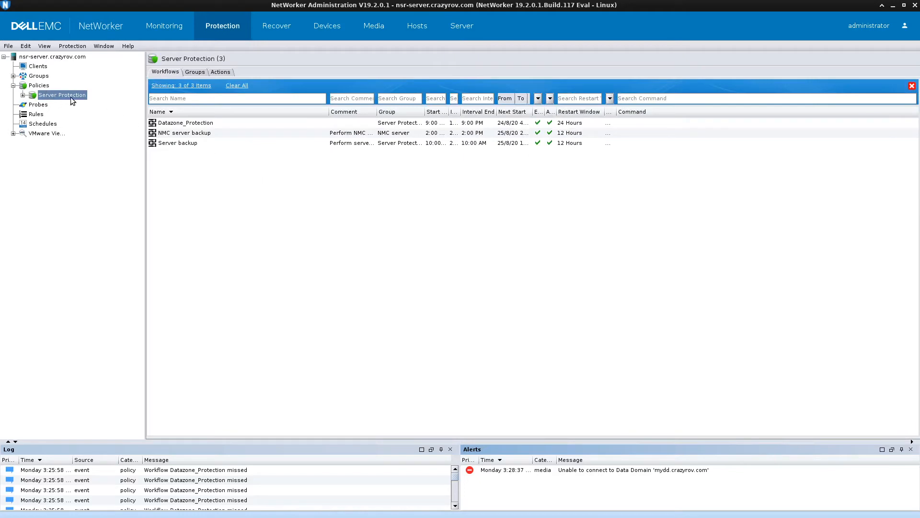
pyautogui.click(41, 85)
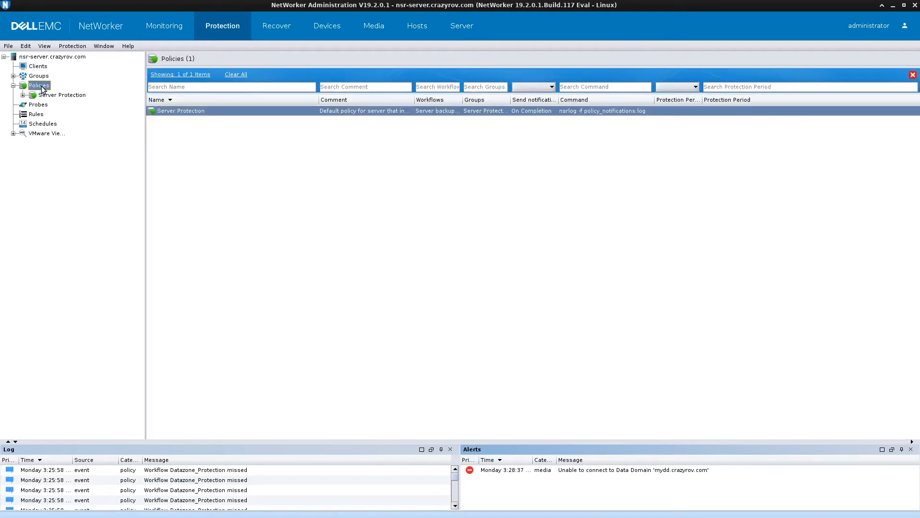
pyautogui.rightClick(43, 89)
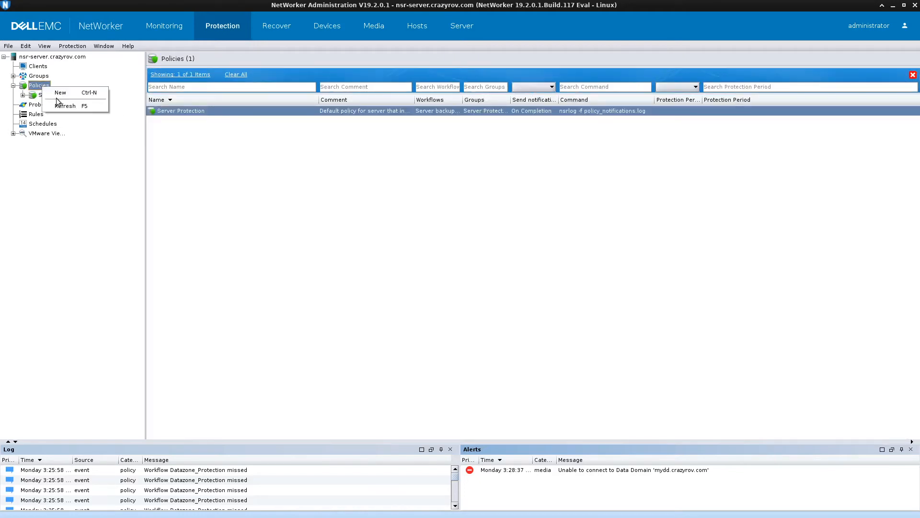
pyautogui.click(213, 182)
pyautogui.rightClick(217, 158)
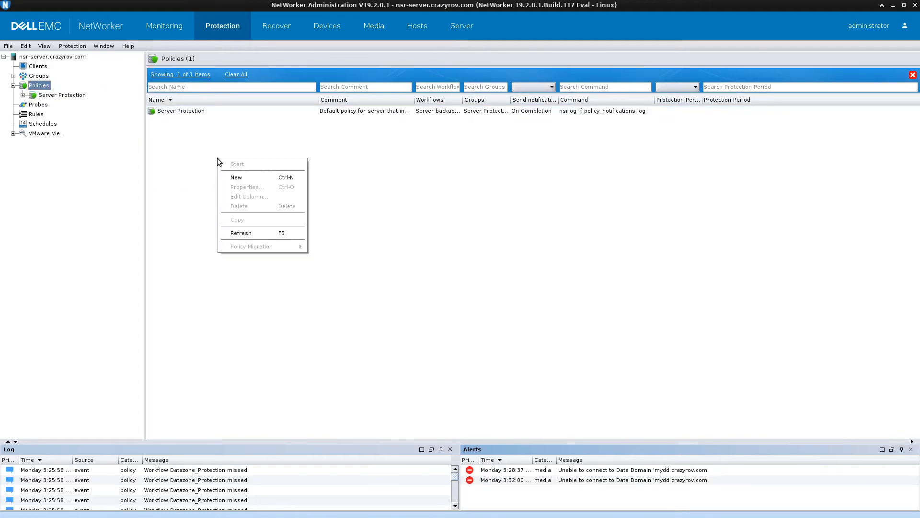
pyautogui.click(236, 178)
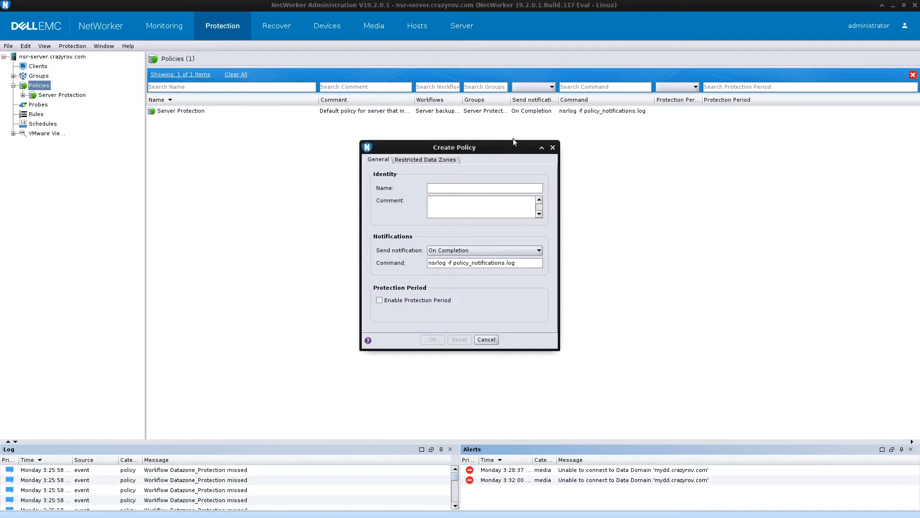
pyautogui.moveTo(468, 138); pyautogui.dragTo(312, 137)
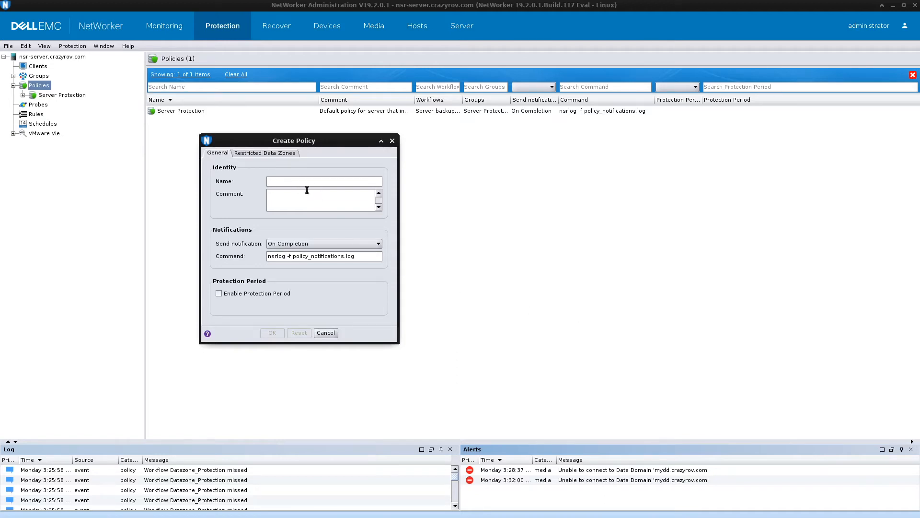
pyautogui.click(355, 197)
pyautogui.tripleClick(278, 256)
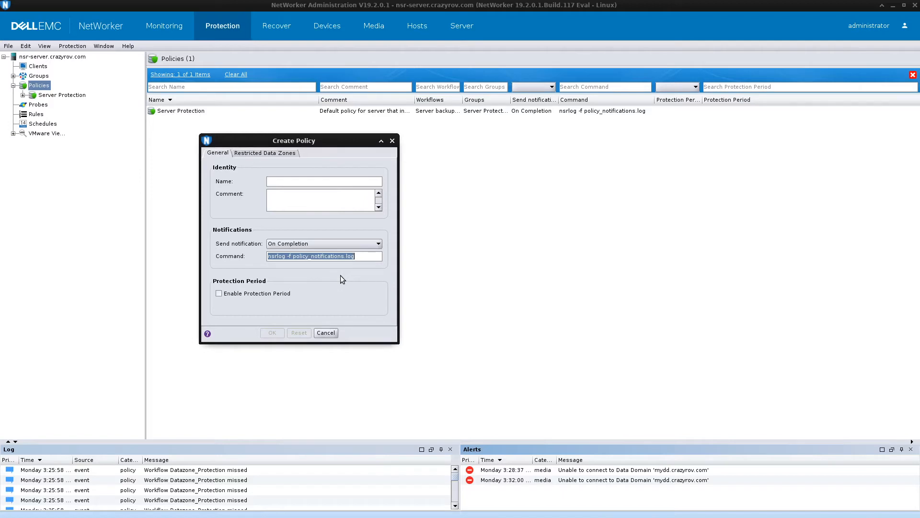
pyautogui.click(218, 294)
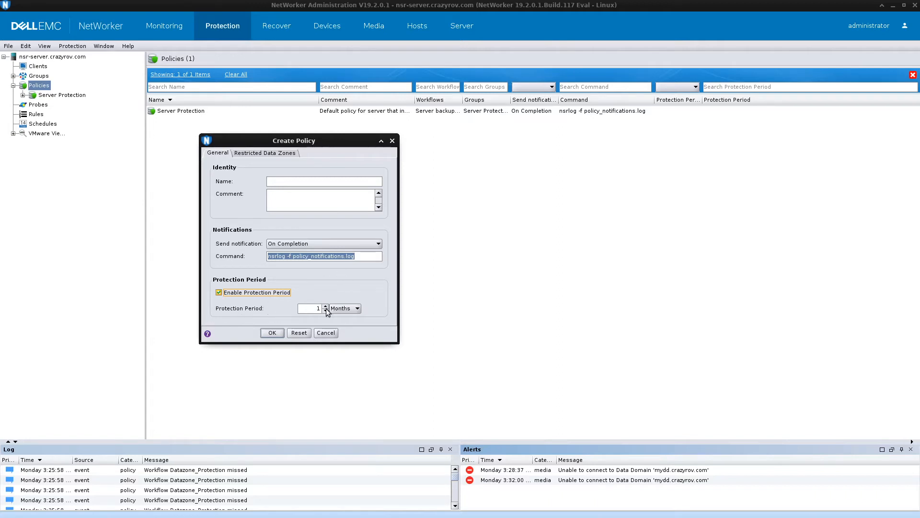
# Name the new policy Demo, add the comment "This is for youtube" and create it
pyautogui.click(272, 333)
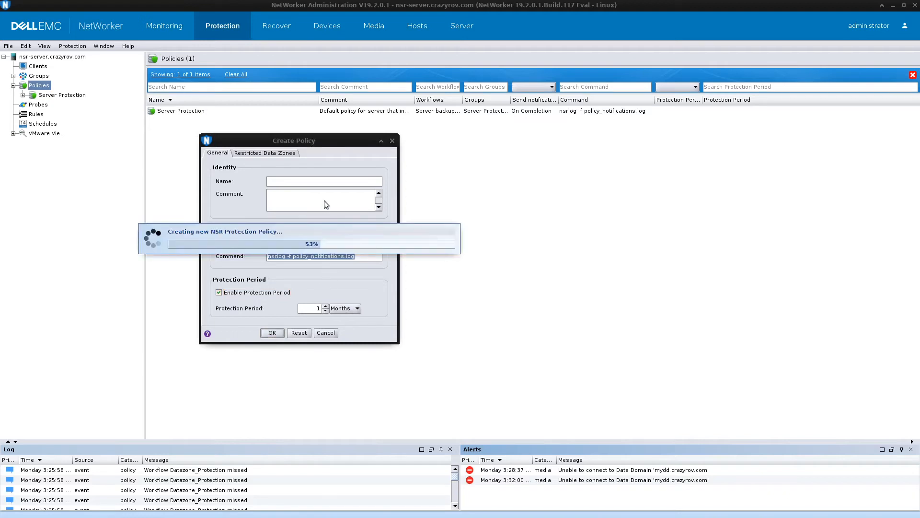
pyautogui.click(299, 257)
pyautogui.click(291, 180)
pyautogui.write('Demo')
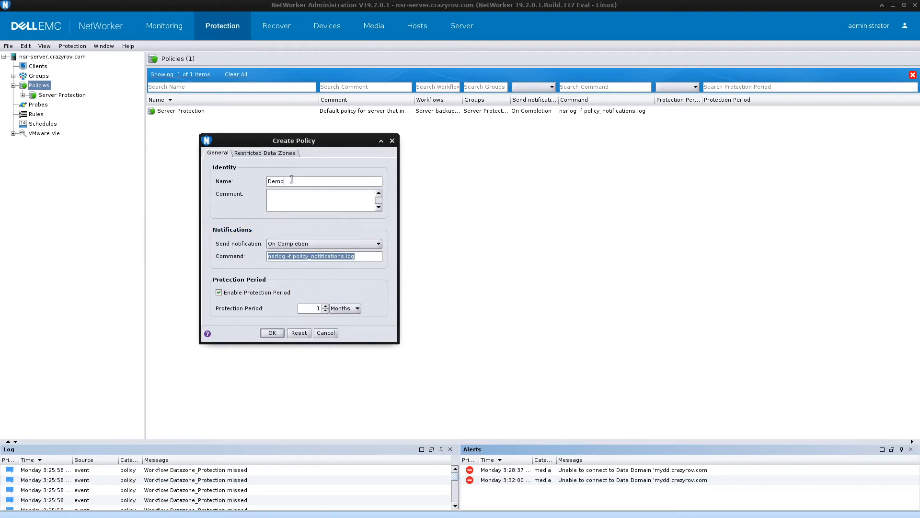
pyautogui.write('This is for youtube')
pyautogui.click(272, 335)
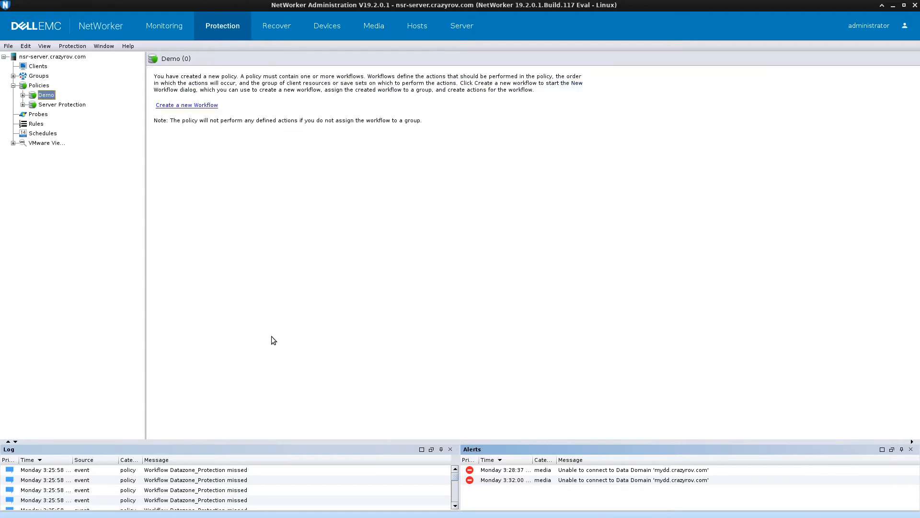
# Review the general properties of the Demo policy and close them without changes
pyautogui.rightClick(52, 96)
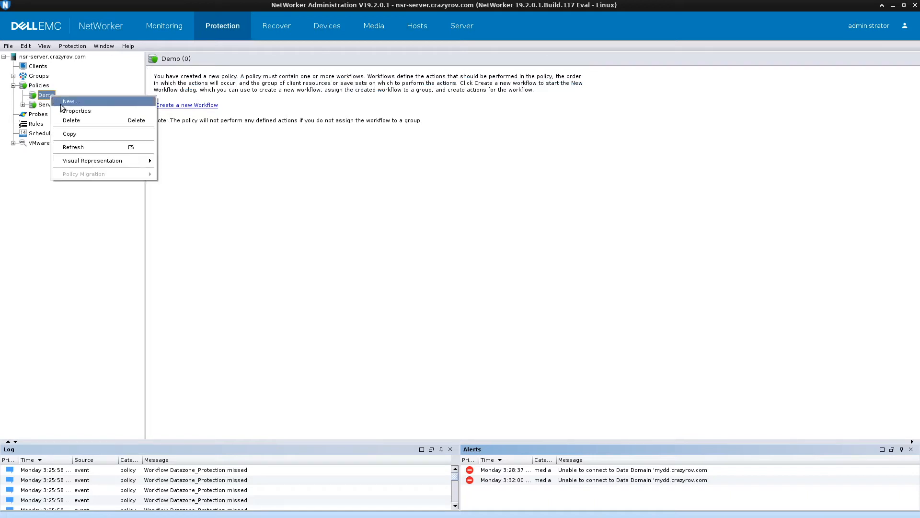
pyautogui.click(72, 110)
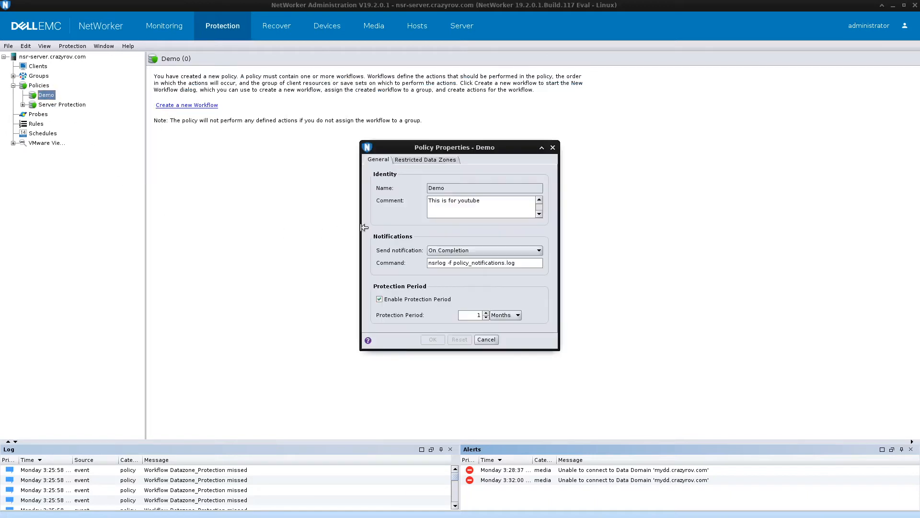
pyautogui.moveTo(412, 153); pyautogui.dragTo(254, 165)
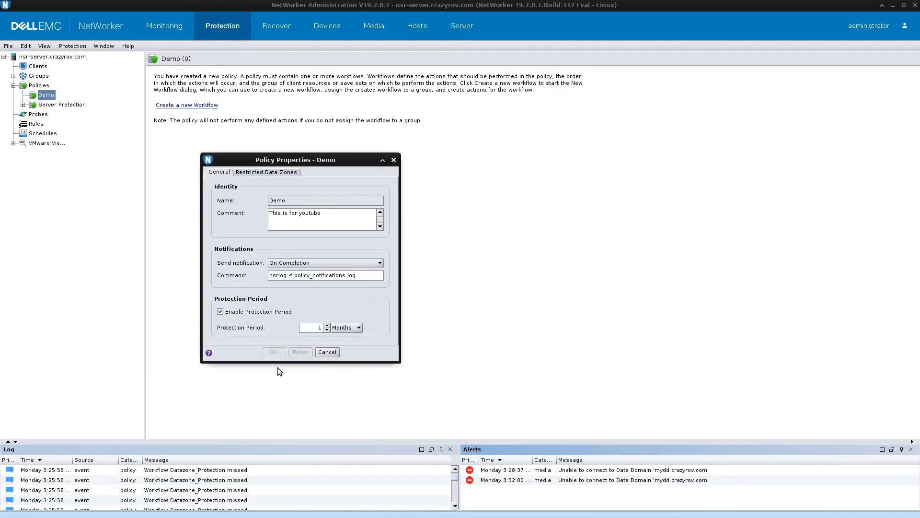
pyautogui.click(328, 352)
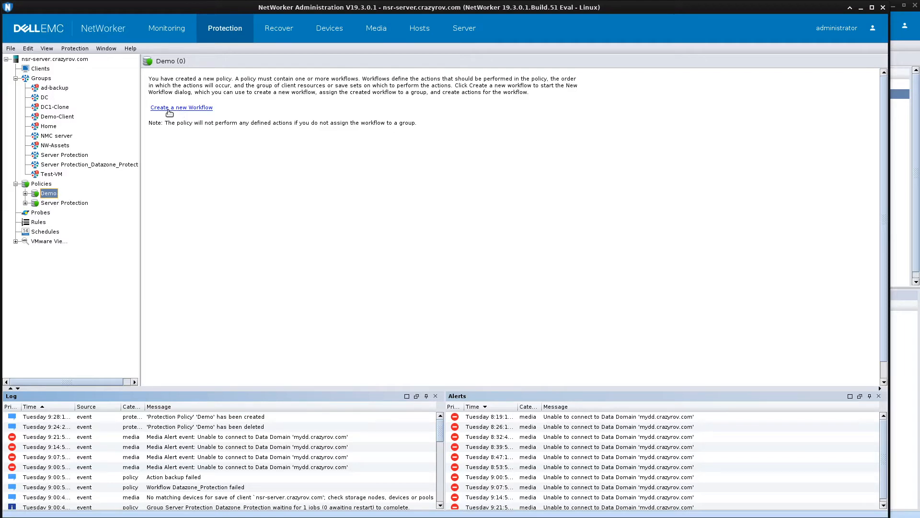
# Start a new workflow in the Demo policy and name it DC-Filesystem
pyautogui.rightClick(51, 197)
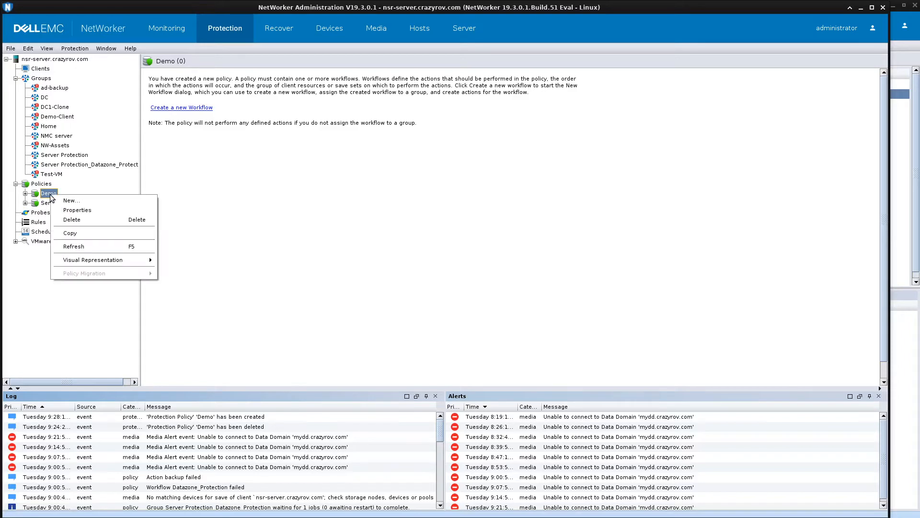
pyautogui.click(80, 204)
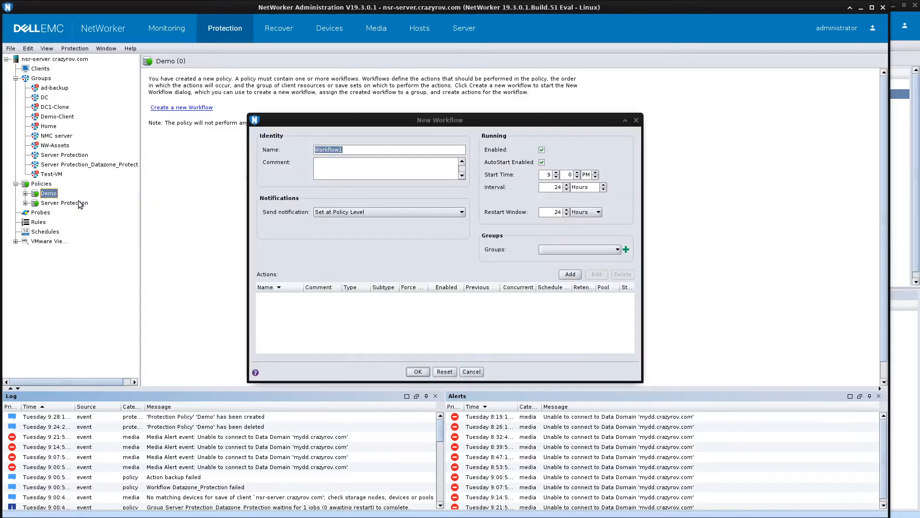
pyautogui.moveTo(454, 120); pyautogui.dragTo(404, 80)
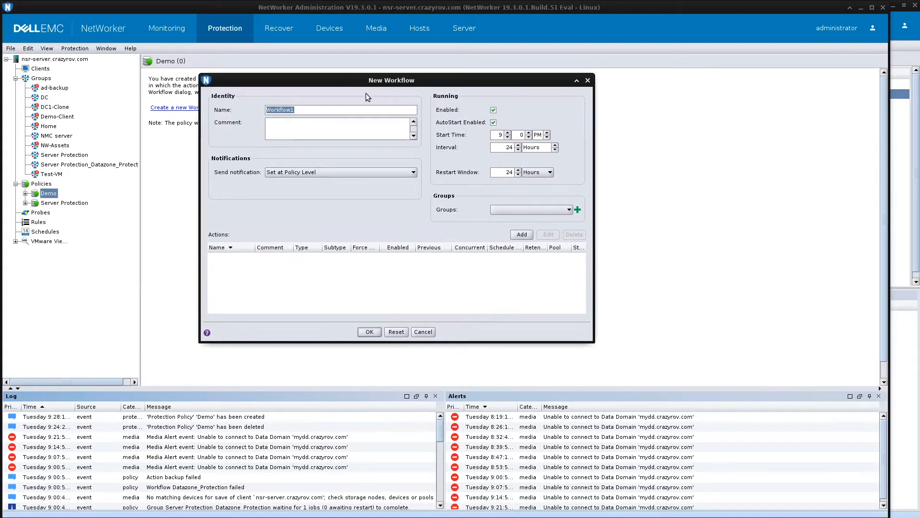
pyautogui.moveTo(378, 89); pyautogui.dragTo(401, 117)
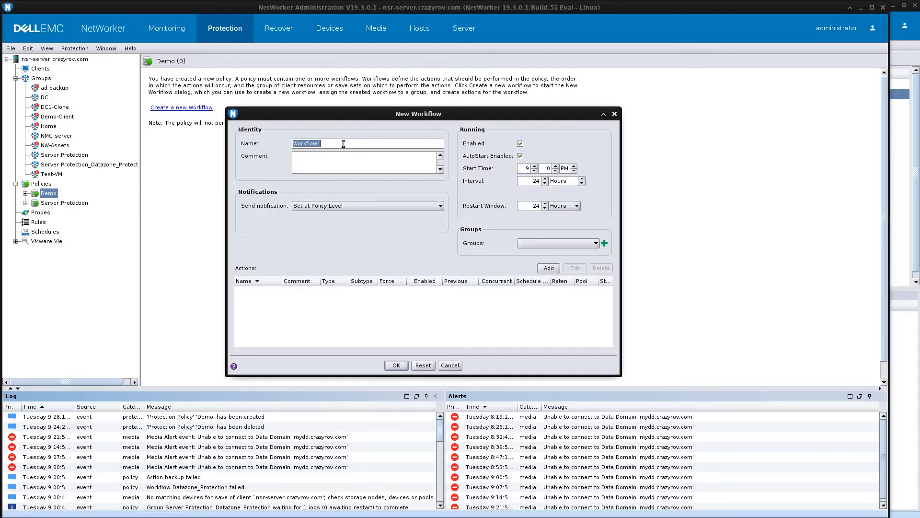
pyautogui.write('DC-Filesystem')
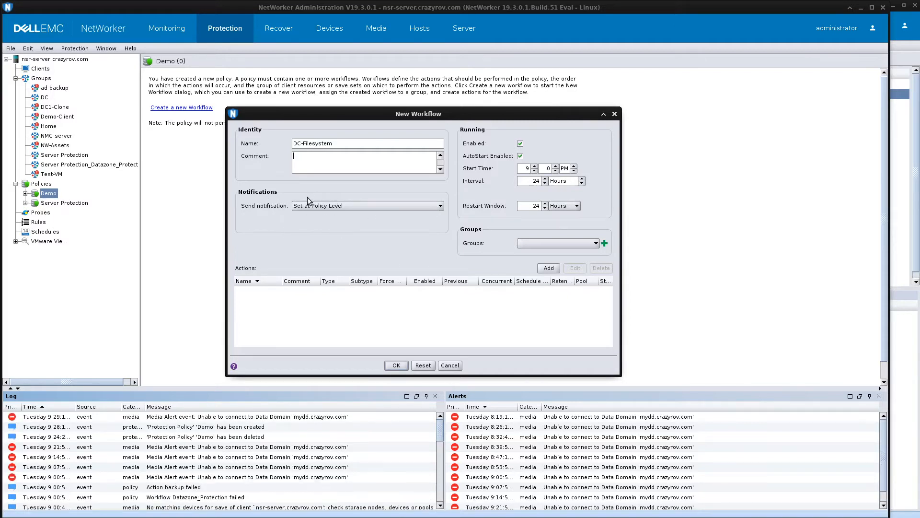
# Try the On Completion notification for the workflow and return it to Set at Policy Level
pyautogui.click(367, 205)
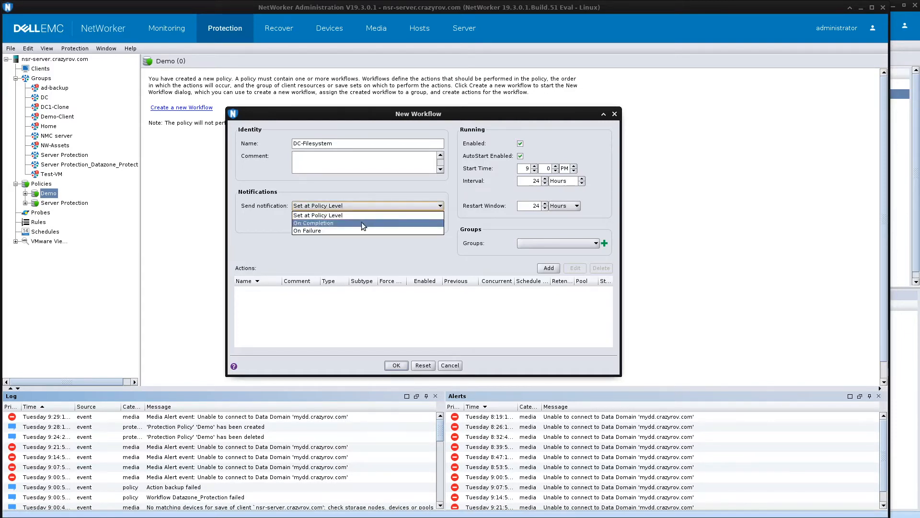
pyautogui.click(362, 224)
pyautogui.click(363, 223)
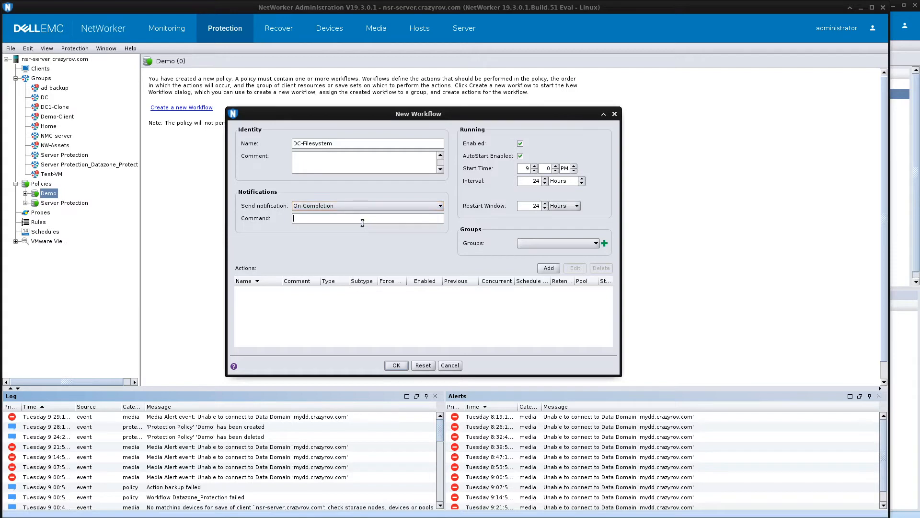
pyautogui.click(373, 207)
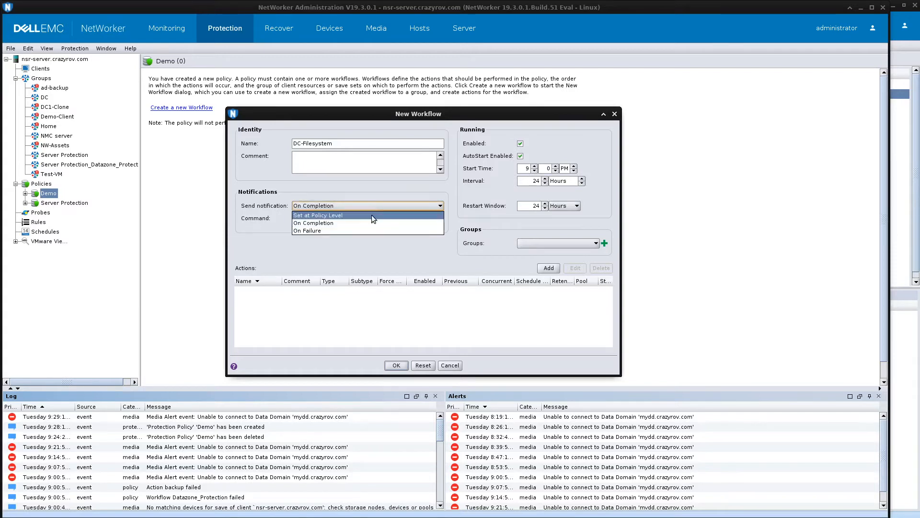
pyautogui.click(357, 248)
pyautogui.click(352, 207)
pyautogui.click(347, 217)
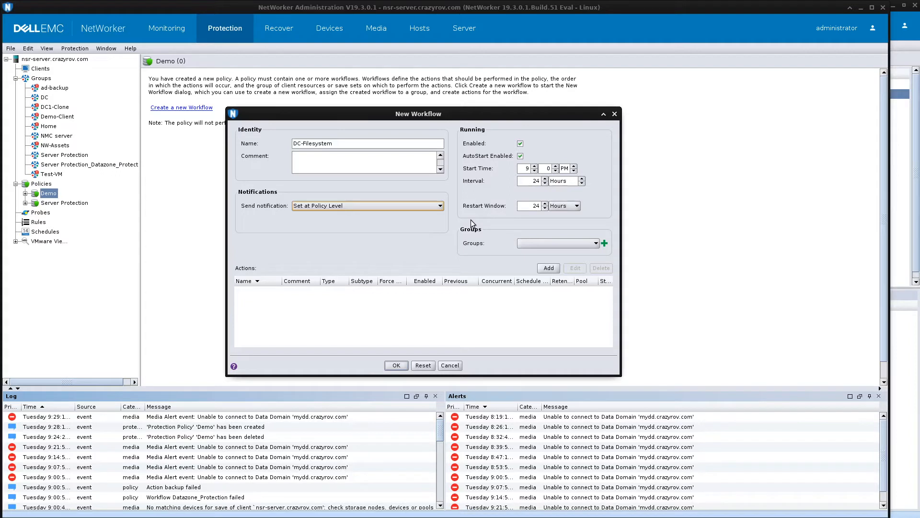
# Set the workflow's interval to 12 hours and assign it to the Demo-Client group, keeping it enabled
pyautogui.click(521, 144)
pyautogui.click(521, 145)
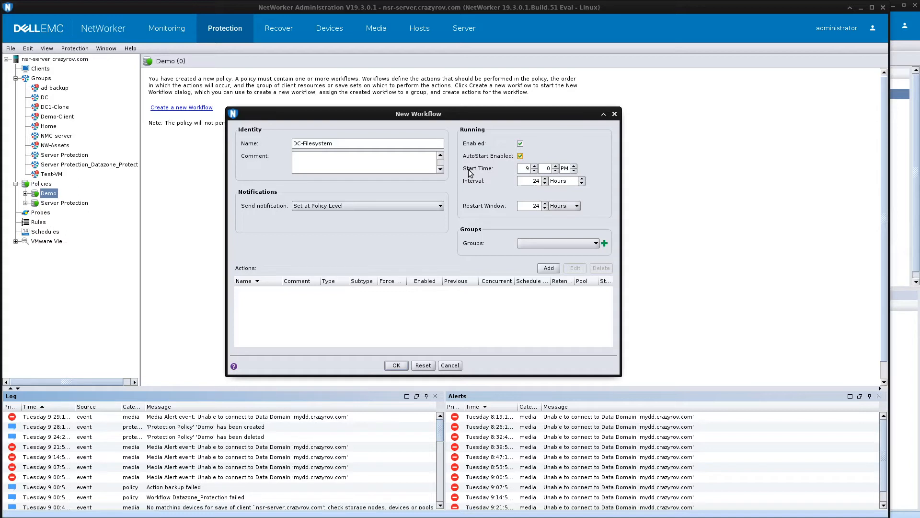
pyautogui.press('Tab')
pyautogui.doubleClick(525, 183)
pyautogui.write('12')
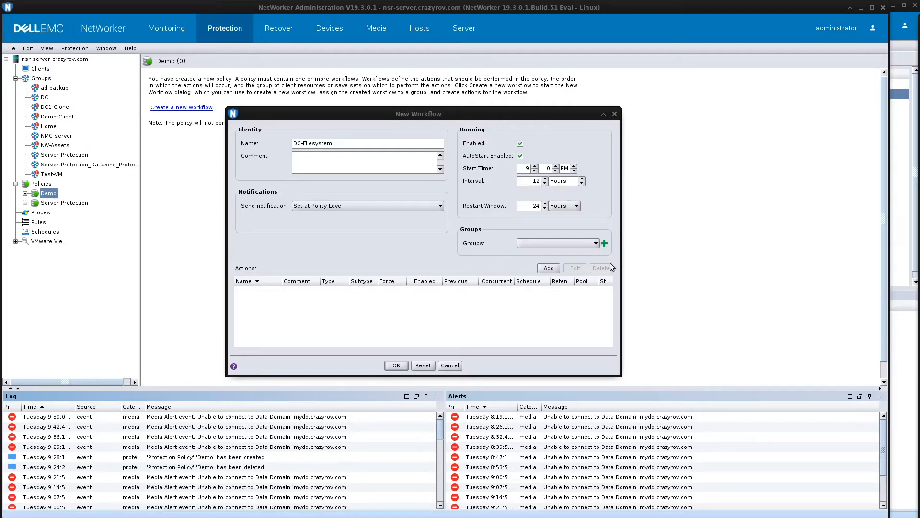
pyautogui.click(595, 244)
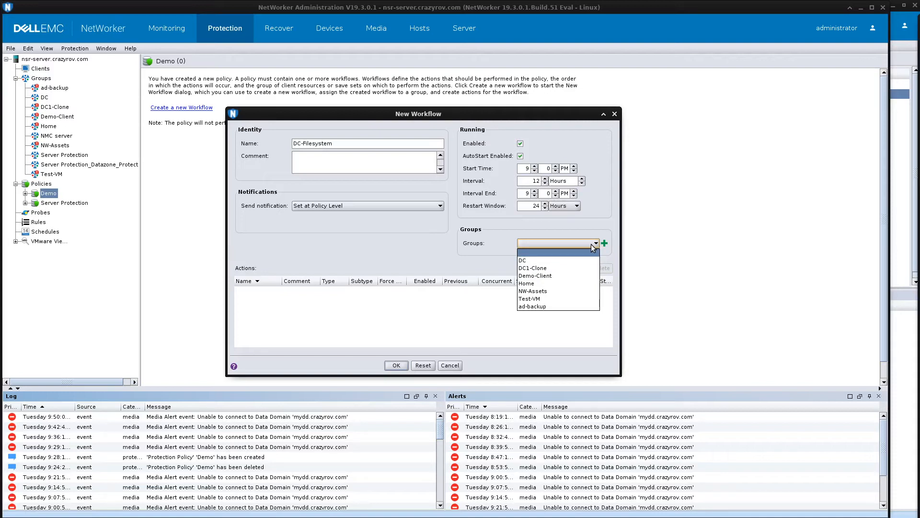
pyautogui.click(563, 275)
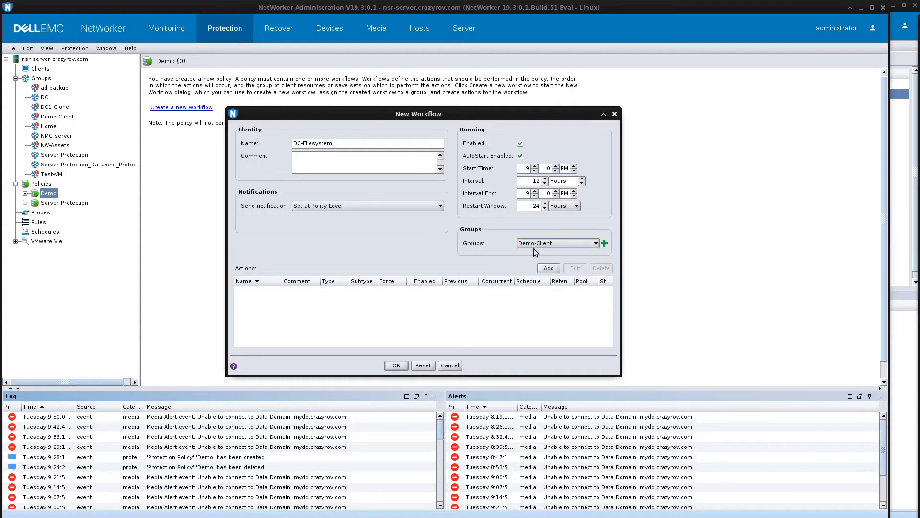
# Start a Check Connectivity action for the workflow, with no previous action and a weekly schedule that executes every day
pyautogui.click(549, 268)
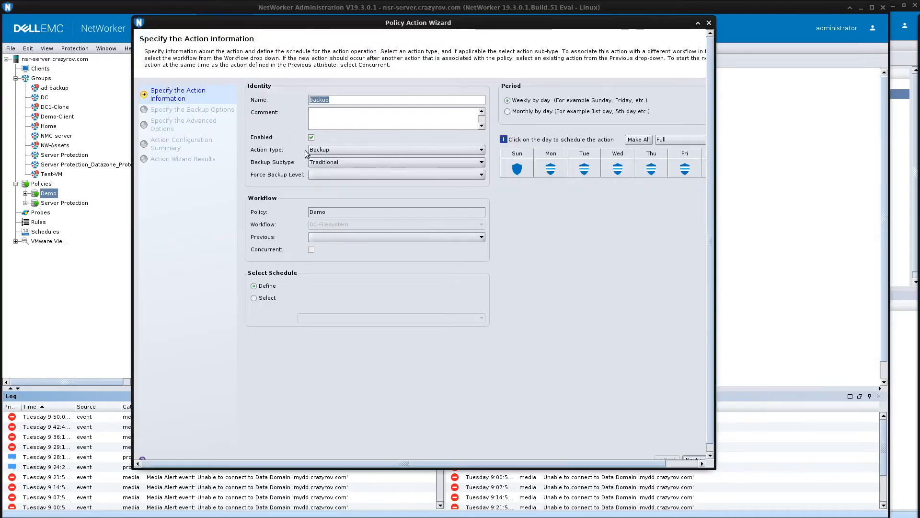
pyautogui.click(336, 150)
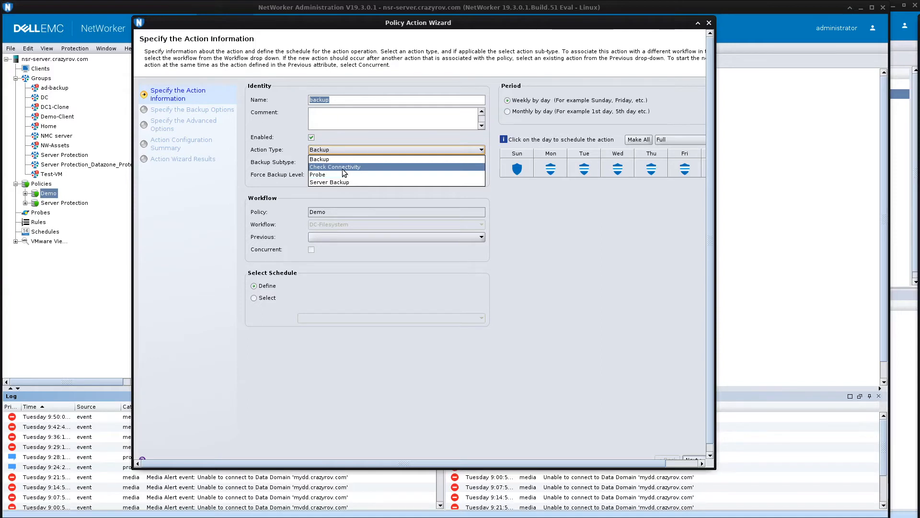
pyautogui.click(343, 168)
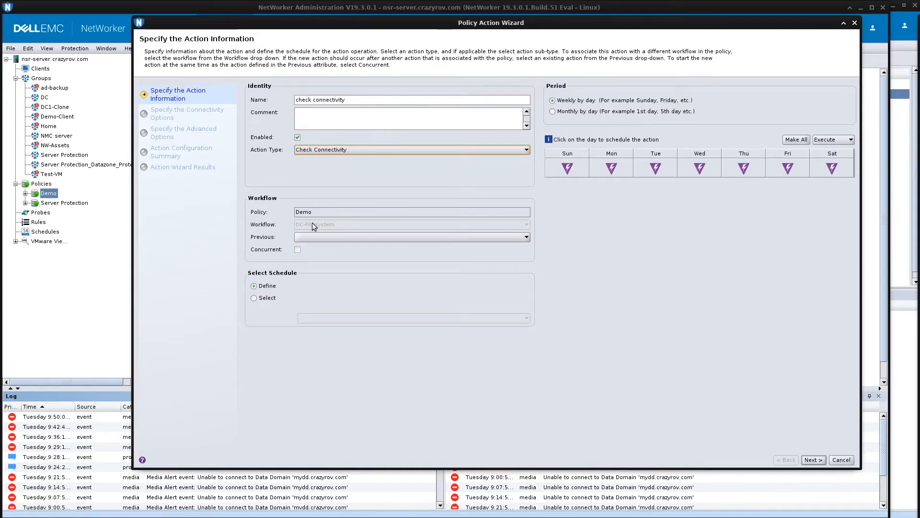
pyautogui.click(521, 238)
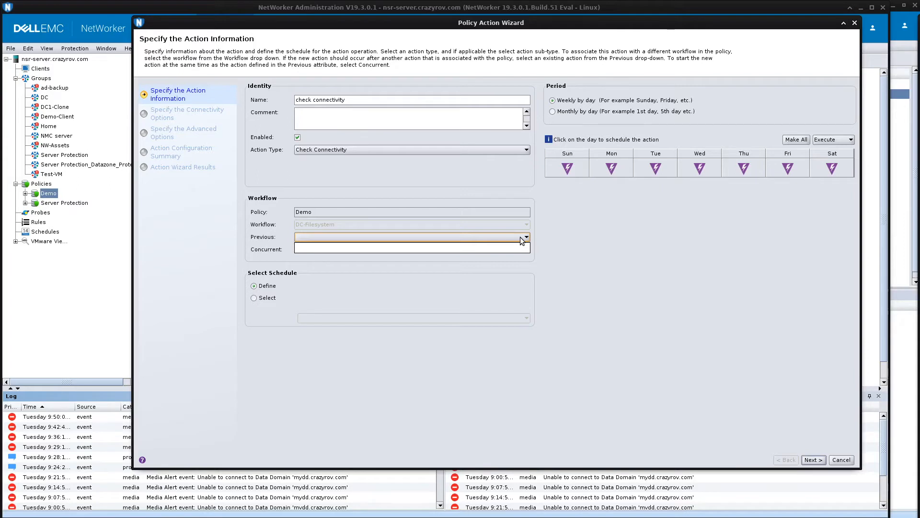
pyautogui.click(633, 286)
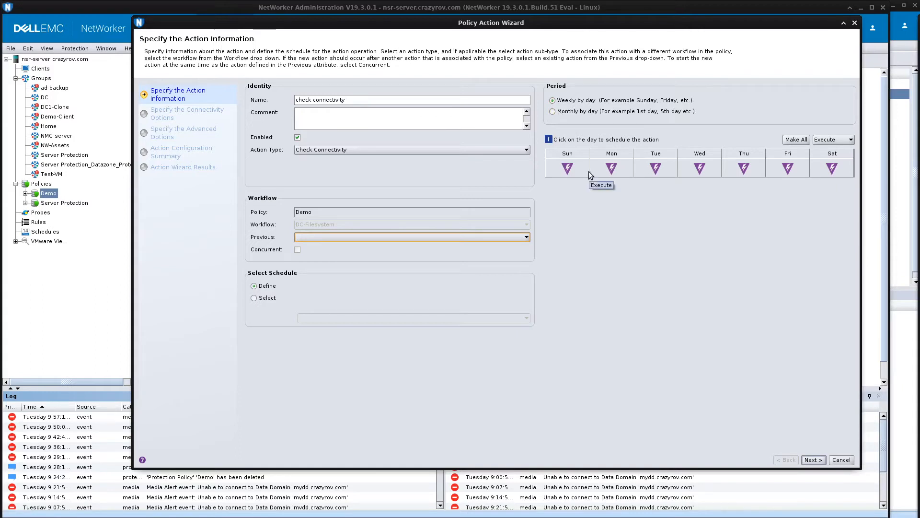
pyautogui.click(554, 101)
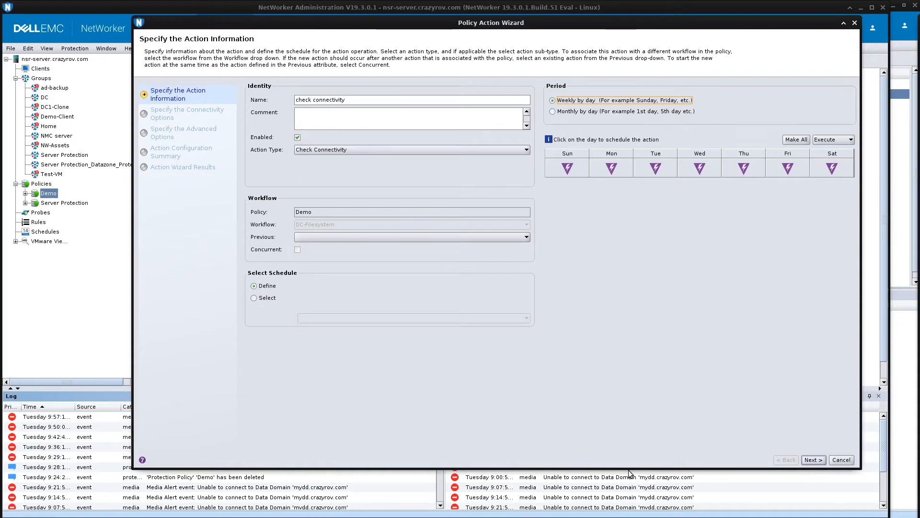
pyautogui.click(568, 169)
pyautogui.click(814, 460)
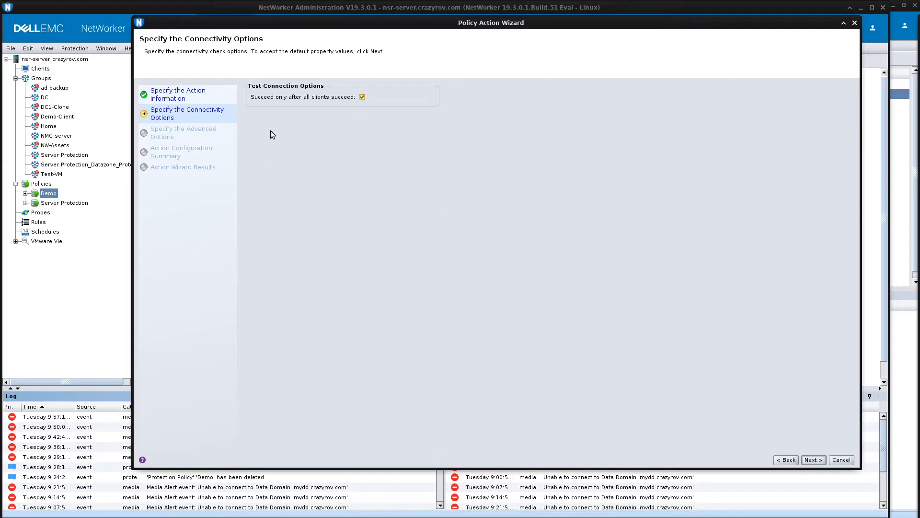
# Keep the connectivity check set to succeed only after all clients succeed, and continue to the advanced options
pyautogui.click(363, 97)
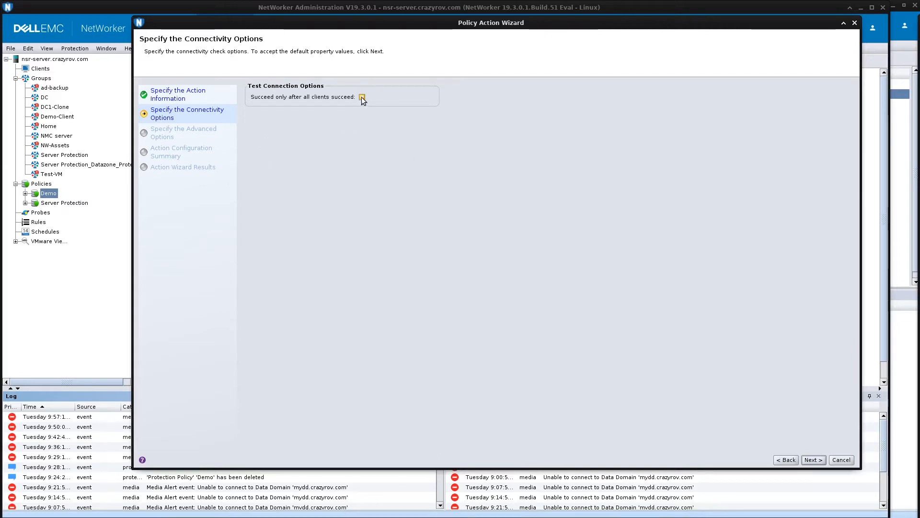
pyautogui.click(362, 98)
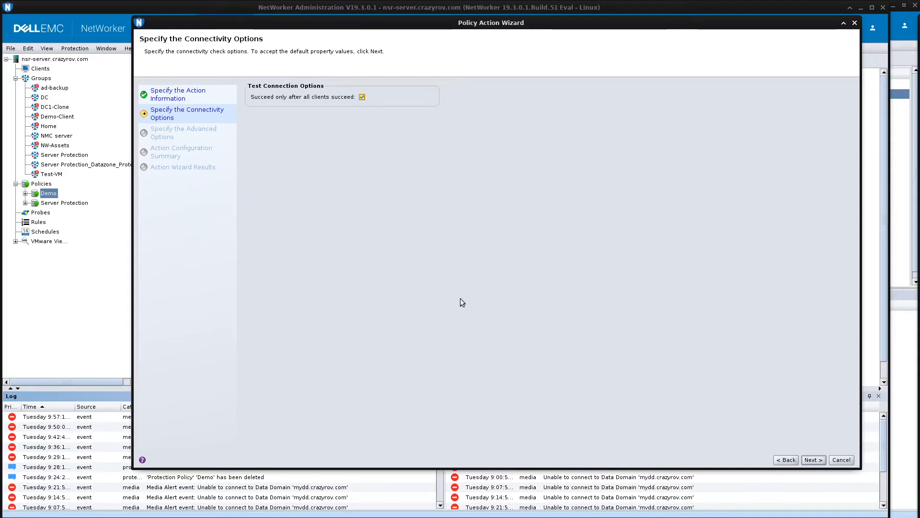
pyautogui.click(818, 460)
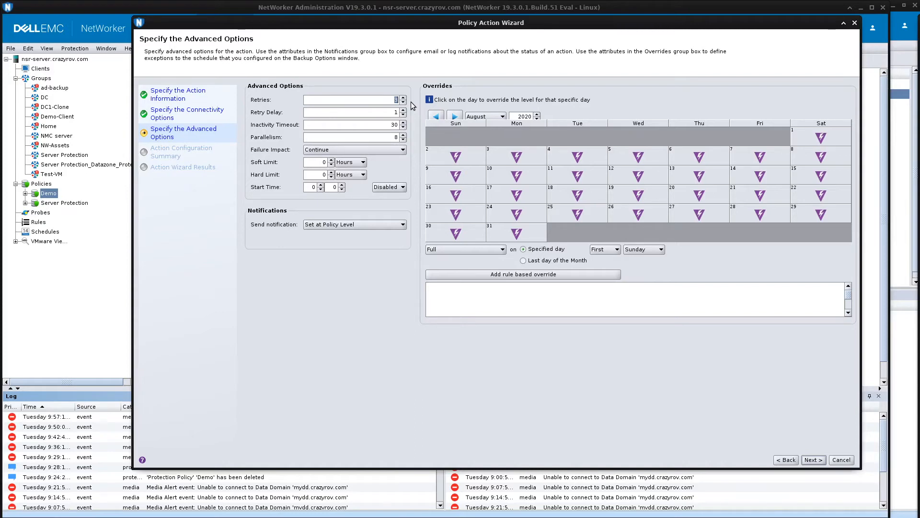
# Review the retry and timeout options, keep the failure impact at Continue, and create the check connectivity action
pyautogui.moveTo(389, 115); pyautogui.dragTo(400, 118)
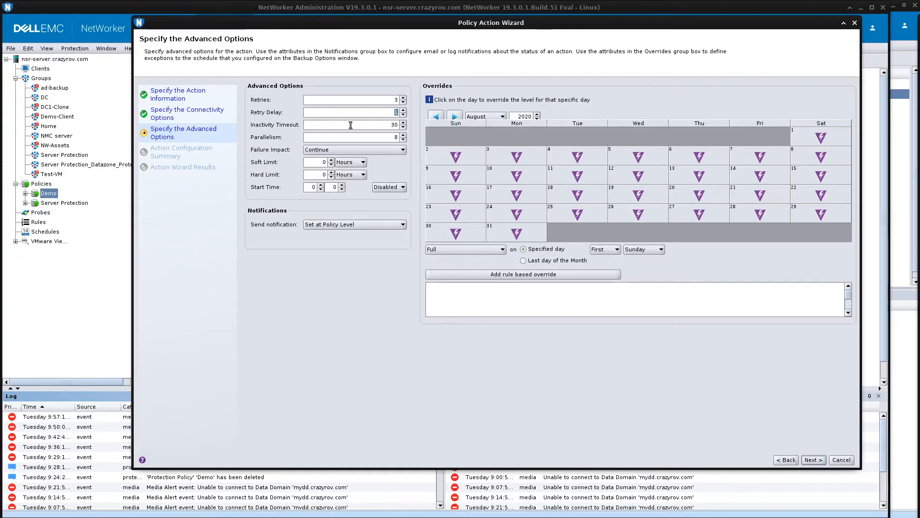
pyautogui.click(384, 126)
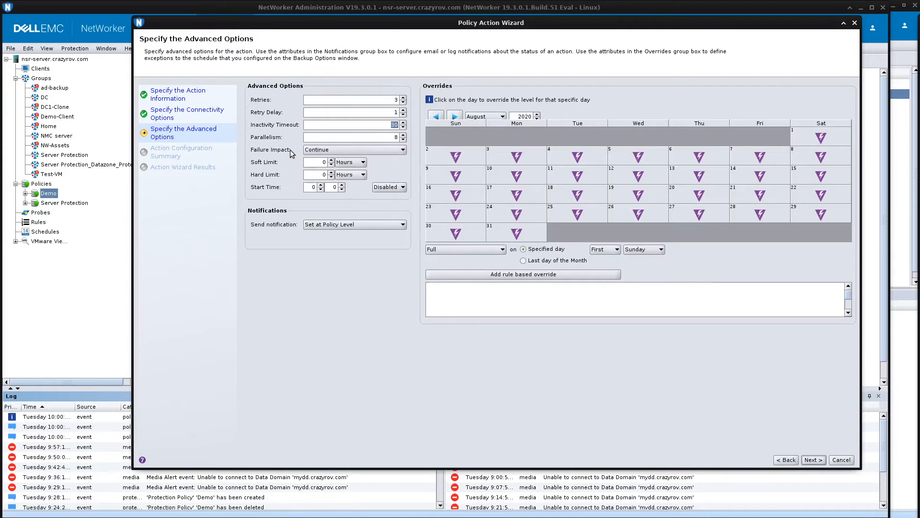
pyautogui.click(330, 151)
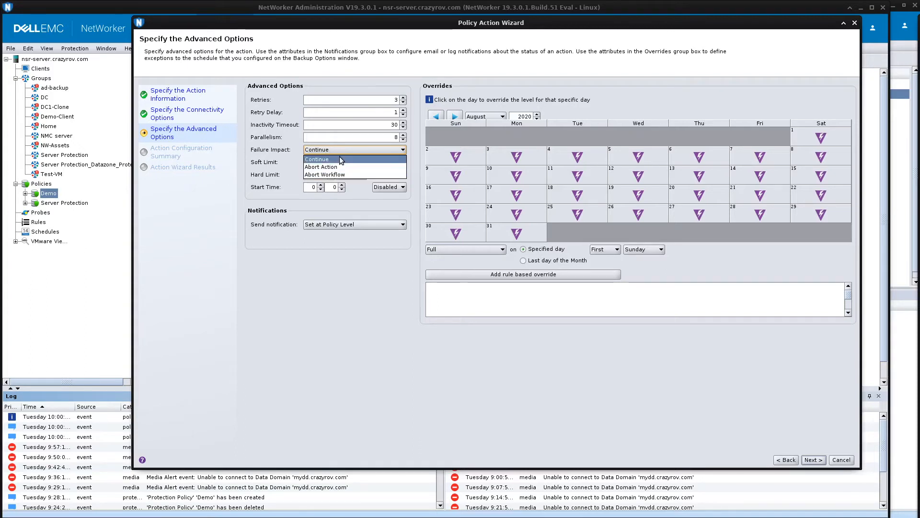
pyautogui.click(339, 157)
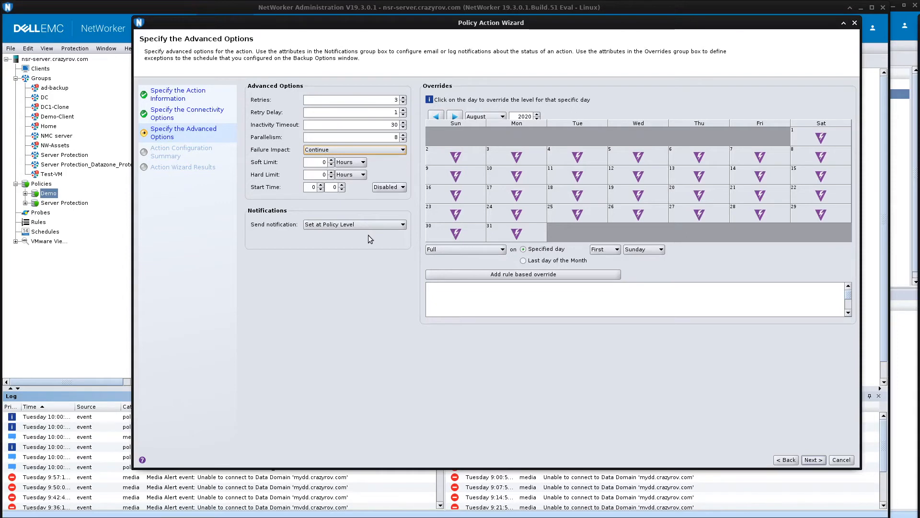
pyautogui.click(814, 460)
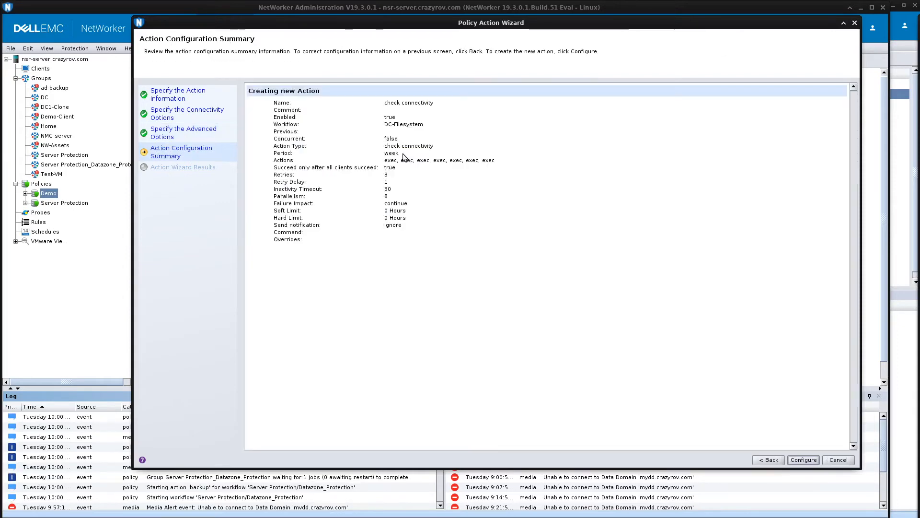
pyautogui.click(795, 463)
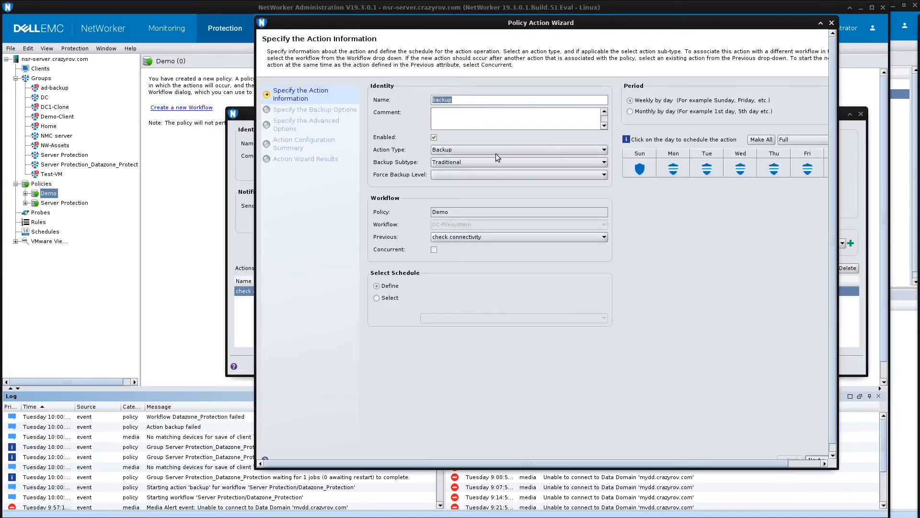
# Set up a weekly Probe action that runs every day after check connectivity without running concurrently, and continue to the probe options
pyautogui.click(495, 152)
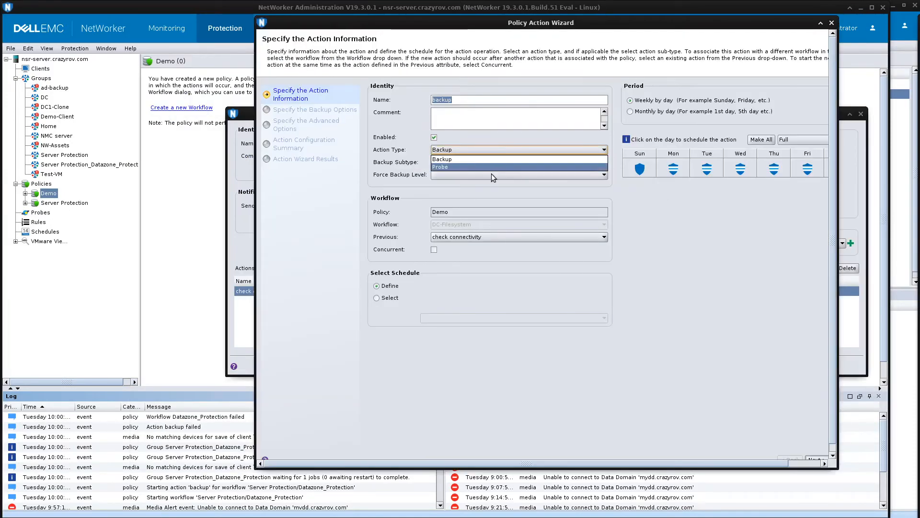
pyautogui.click(490, 167)
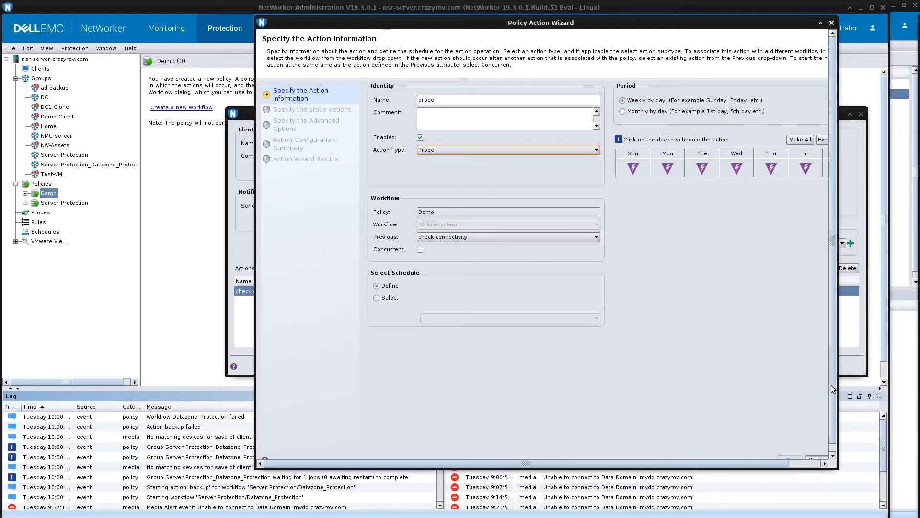
pyautogui.scroll(-1, 840, 456)
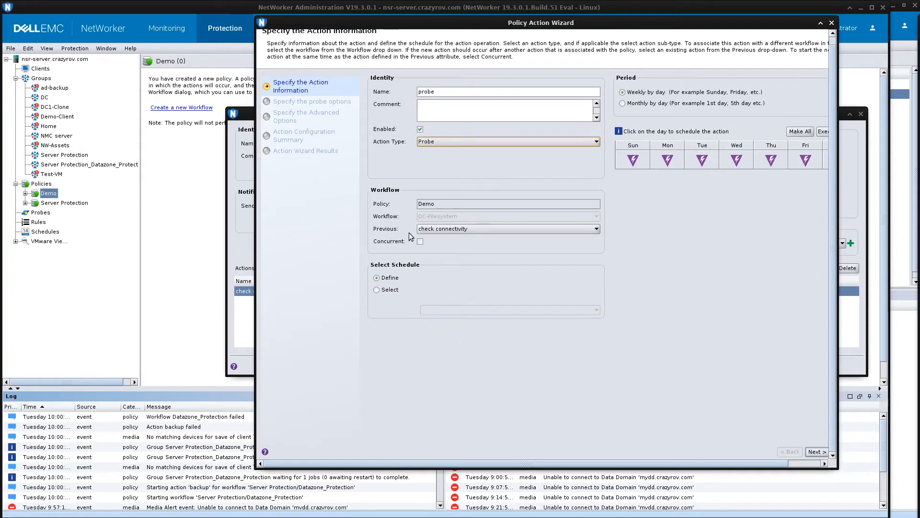
pyautogui.click(463, 231)
pyautogui.click(463, 231)
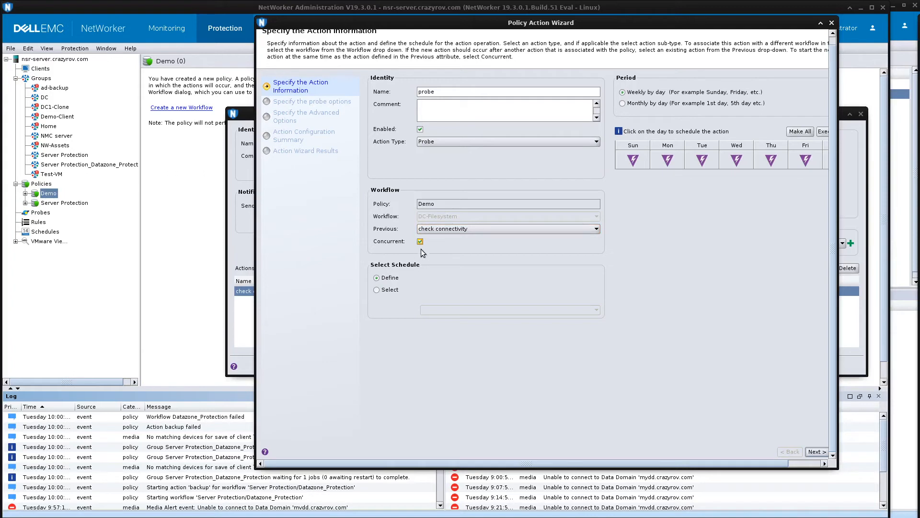
pyautogui.click(421, 243)
pyautogui.click(818, 452)
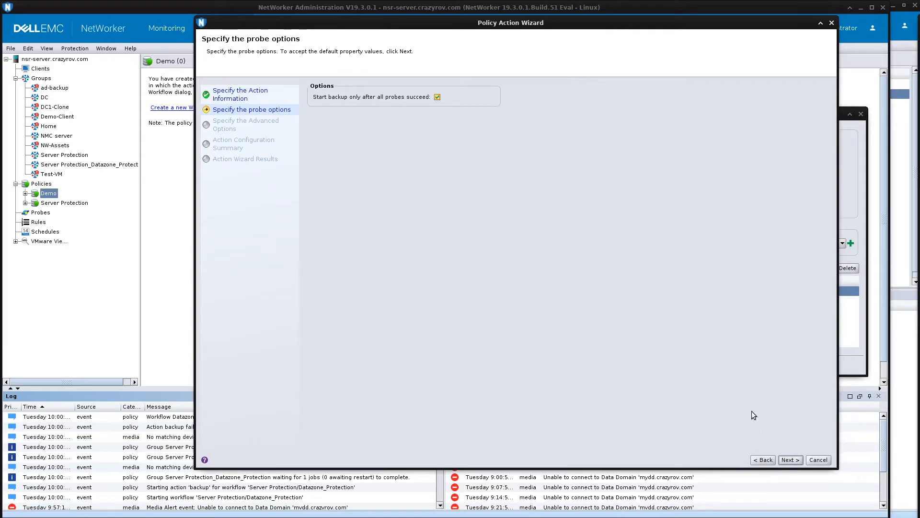
# Keep backup starting only after all probes succeed, skip the last Sunday every month, and create the probe action
pyautogui.click(795, 460)
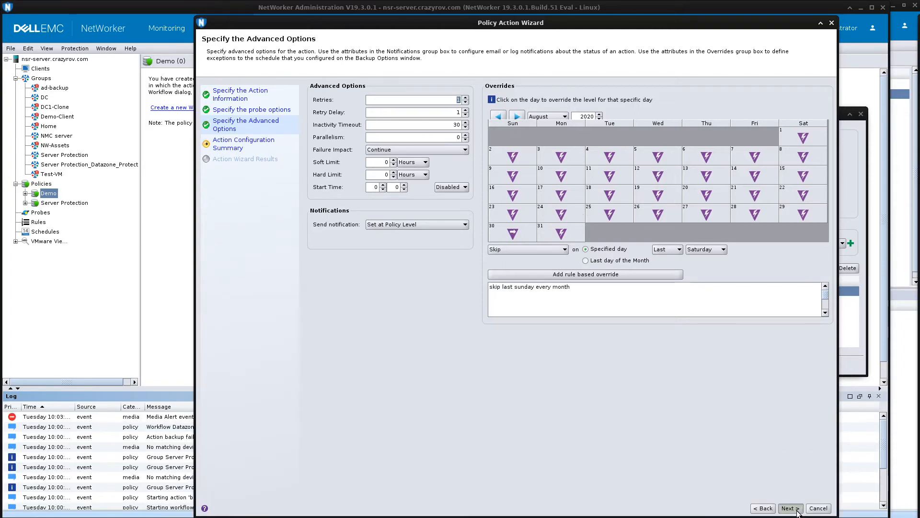
pyautogui.click(787, 508)
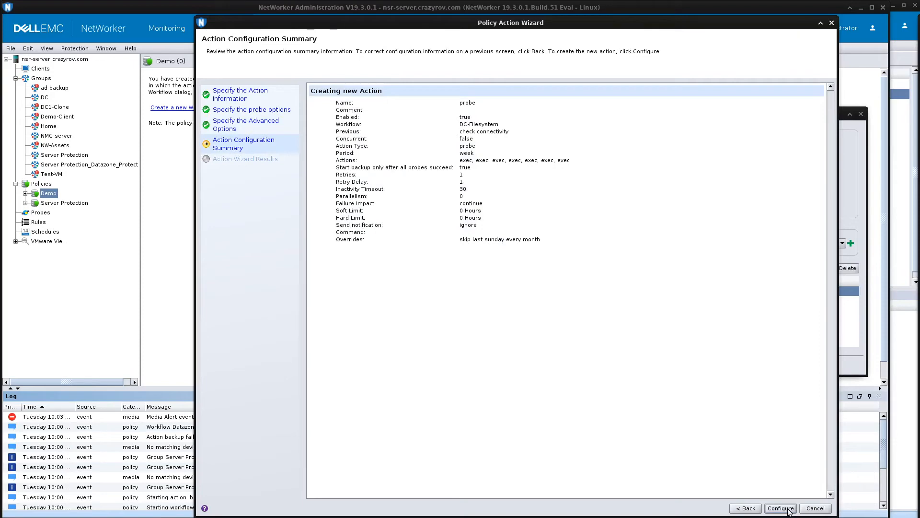
pyautogui.click(788, 509)
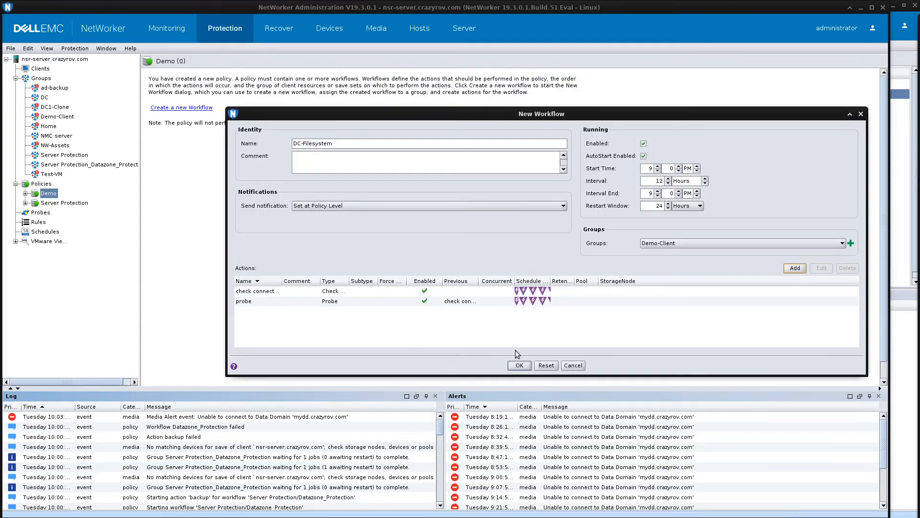
# Start a Backup action with the Traditional subtype that follows the probe action and does not run concurrently
pyautogui.click(795, 268)
pyautogui.click(531, 145)
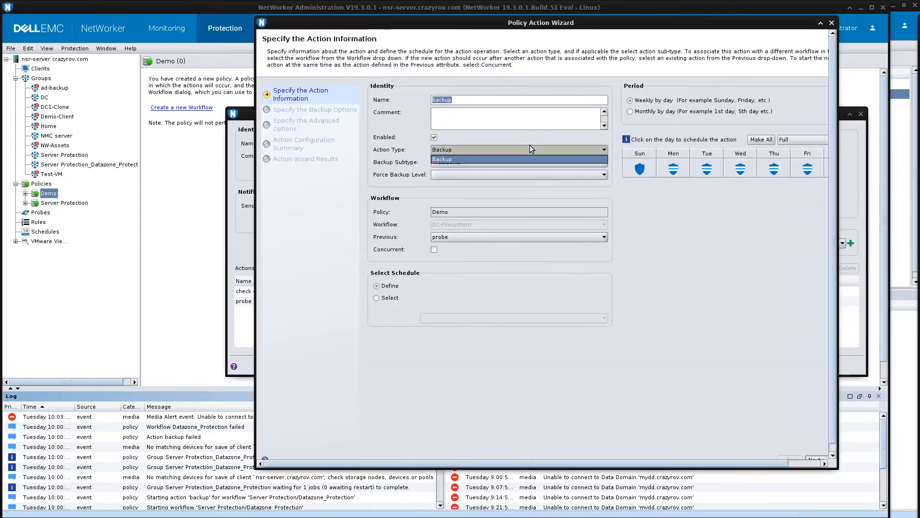
pyautogui.click(524, 156)
pyautogui.click(520, 162)
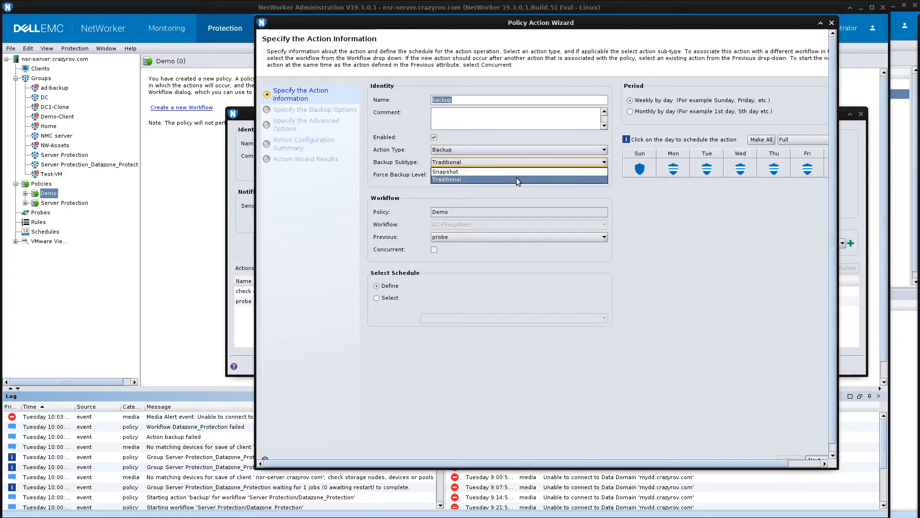
pyautogui.click(514, 171)
pyautogui.click(514, 164)
pyautogui.click(512, 179)
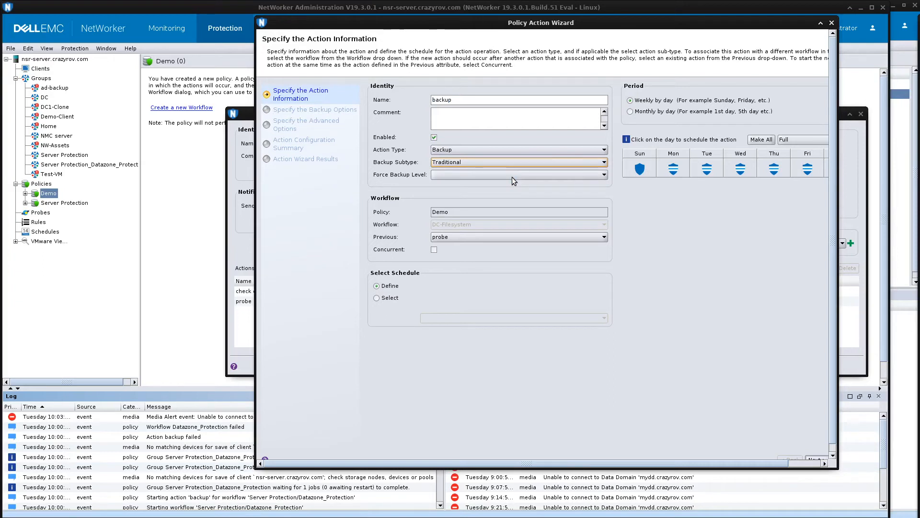
pyautogui.press('Tab')
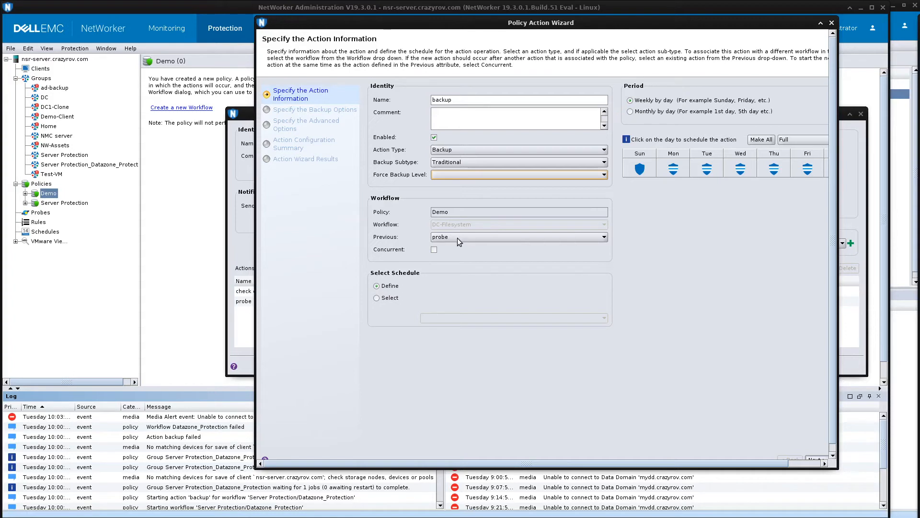
pyautogui.click(434, 249)
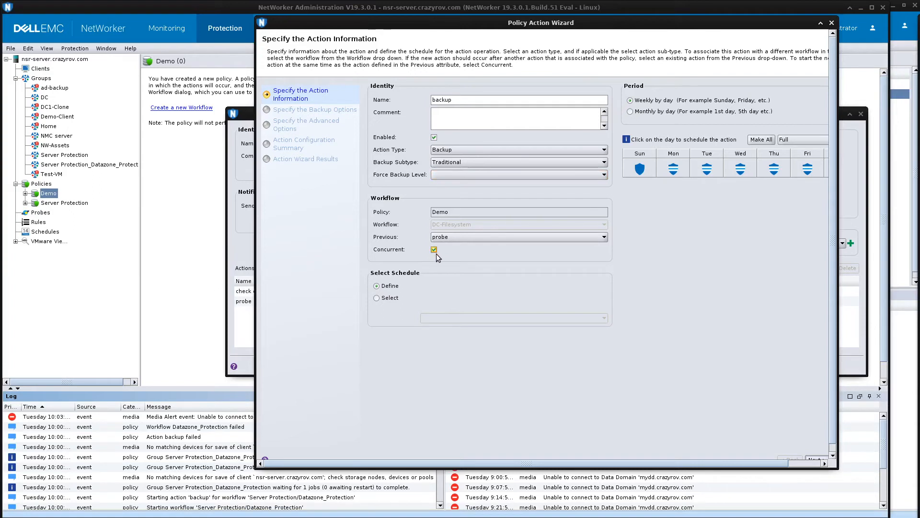
pyautogui.click(434, 250)
# Enlarge the action wizard to show the full weekly schedule and examine the available backup levels
pyautogui.moveTo(834, 357); pyautogui.dragTo(918, 356)
pyautogui.moveTo(424, 25); pyautogui.dragTo(208, 49)
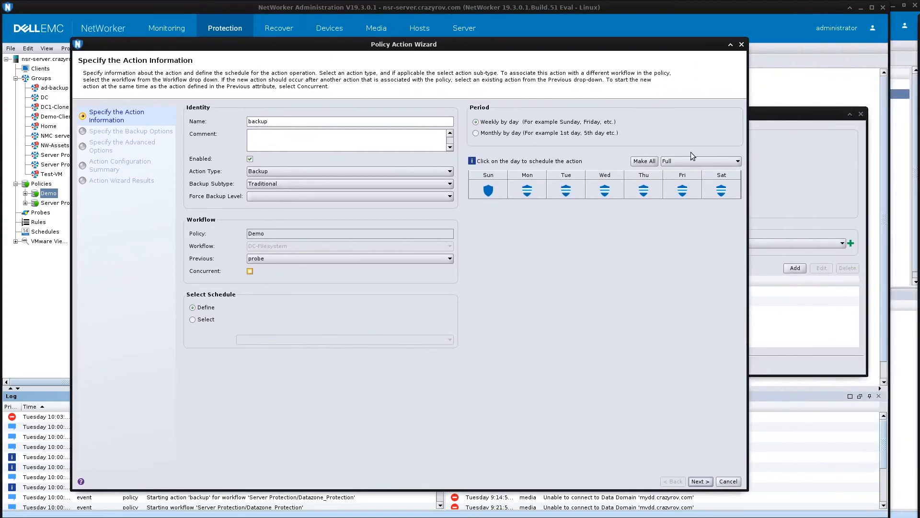
pyautogui.moveTo(745, 158); pyautogui.dragTo(796, 163)
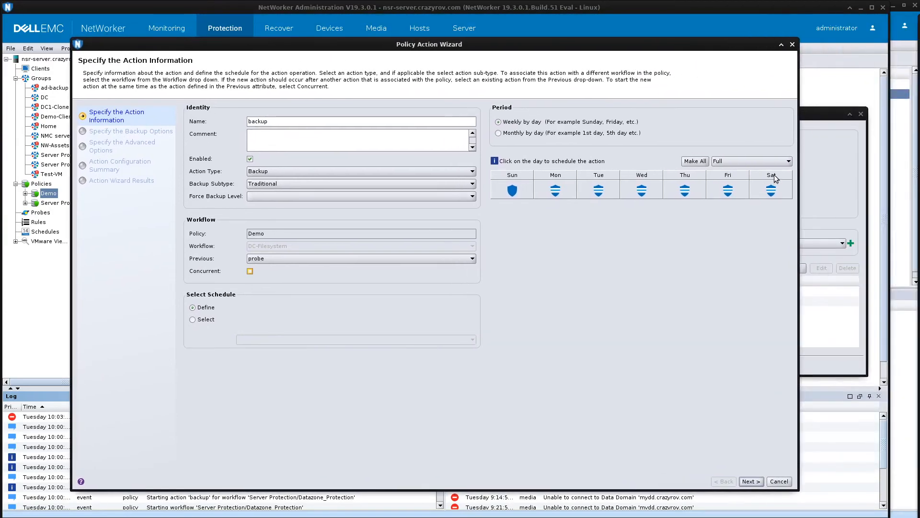
pyautogui.click(779, 161)
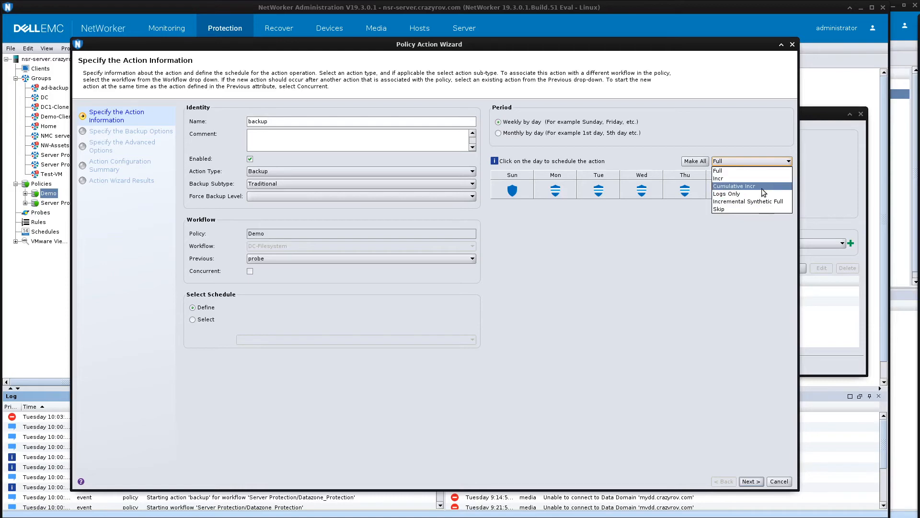
pyautogui.click(683, 243)
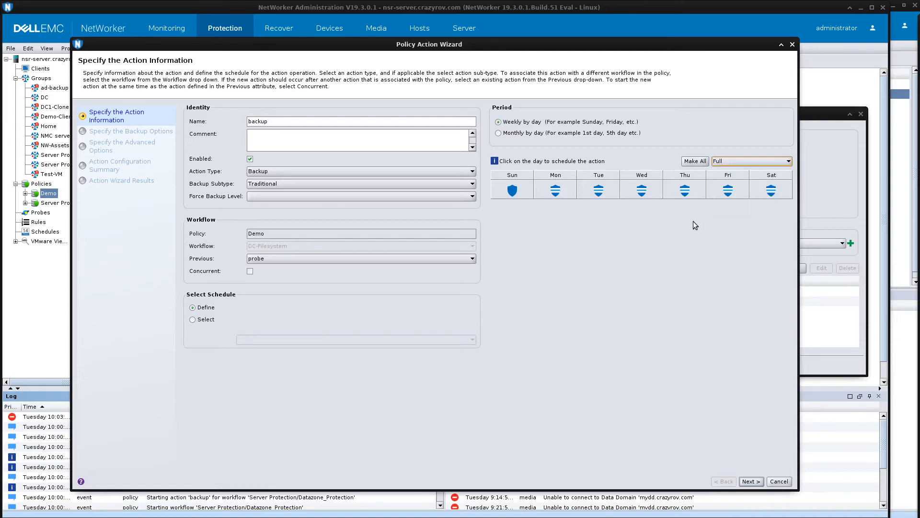
# Try Full backups on every day of the week, and return Monday through Saturday to incremental
pyautogui.click(730, 162)
pyautogui.click(723, 170)
pyautogui.click(701, 163)
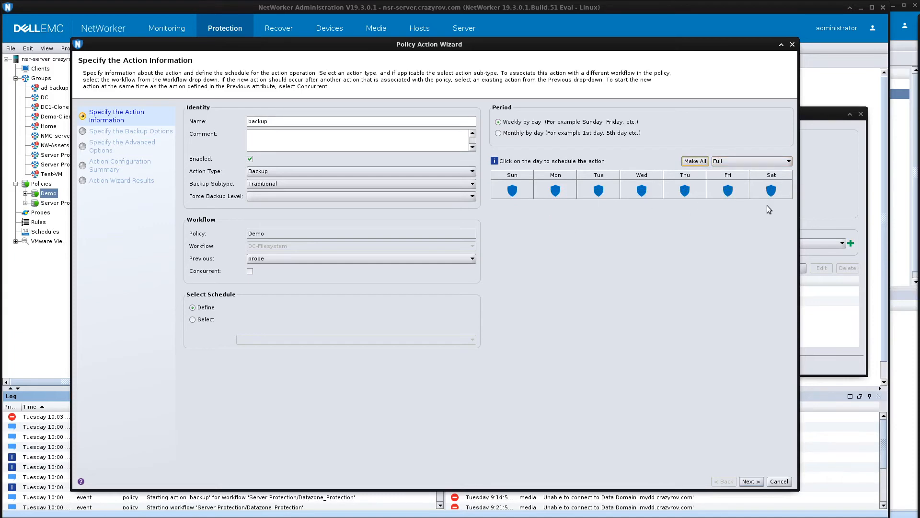
pyautogui.click(598, 191)
pyautogui.click(642, 190)
pyautogui.click(686, 190)
pyautogui.click(728, 191)
pyautogui.click(771, 190)
# Examine the predefined schedules available for the backup action, and return to the defined weekly schedule
pyautogui.click(193, 320)
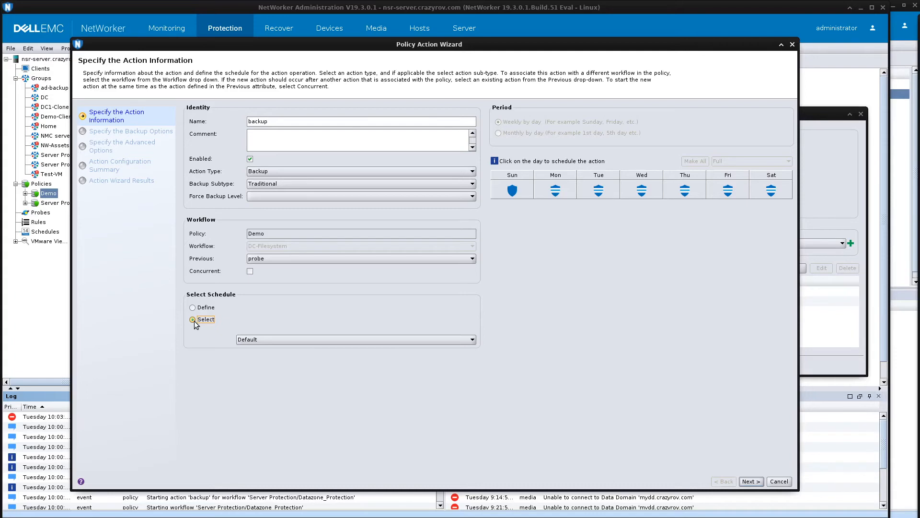
pyautogui.click(254, 341)
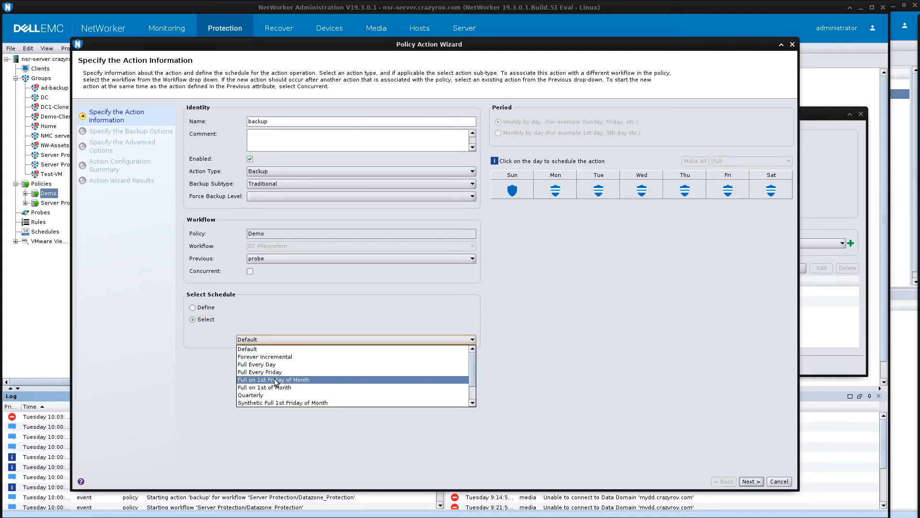
pyautogui.scroll(-1, 275, 381)
pyautogui.scroll(1, 276, 381)
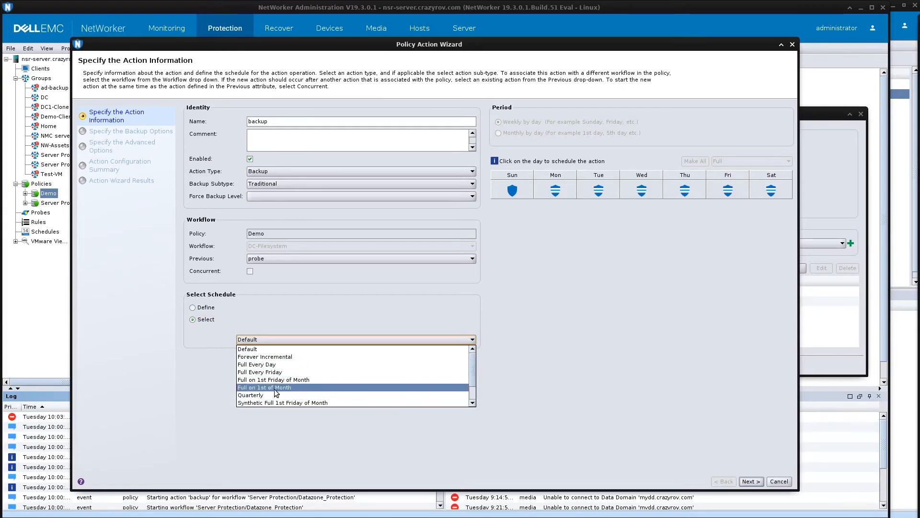
pyautogui.scroll(-1, 270, 398)
pyautogui.click(203, 308)
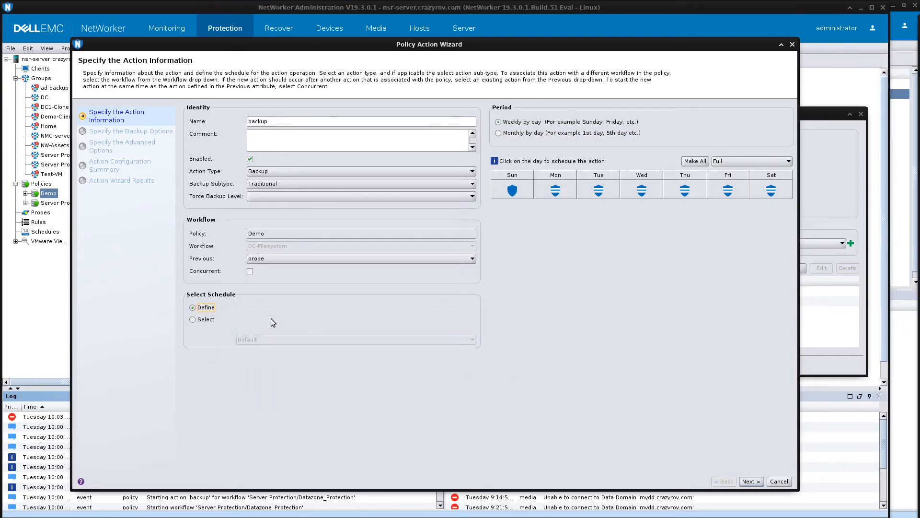
# Keep nsr-server.crazyrov.com as the backup's destination storage node and set the destination pool to myddcrazyrovcom
pyautogui.click(750, 481)
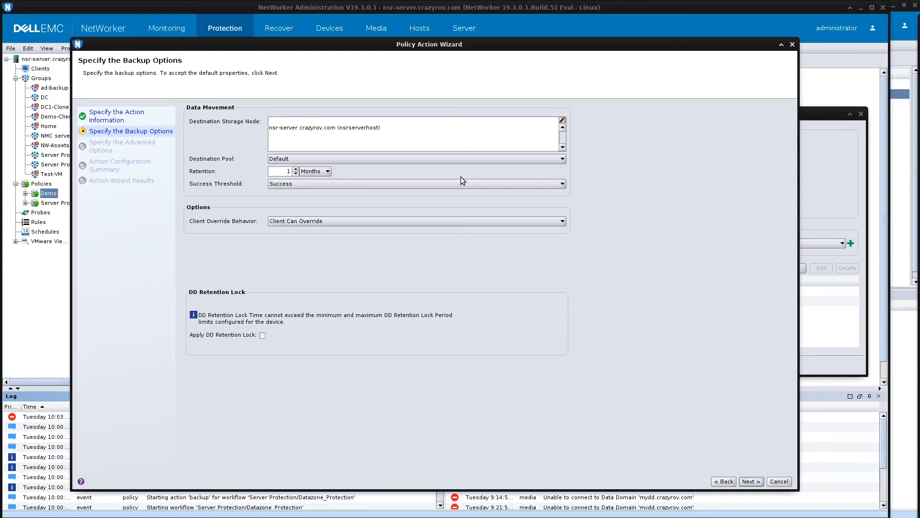
pyautogui.click(564, 121)
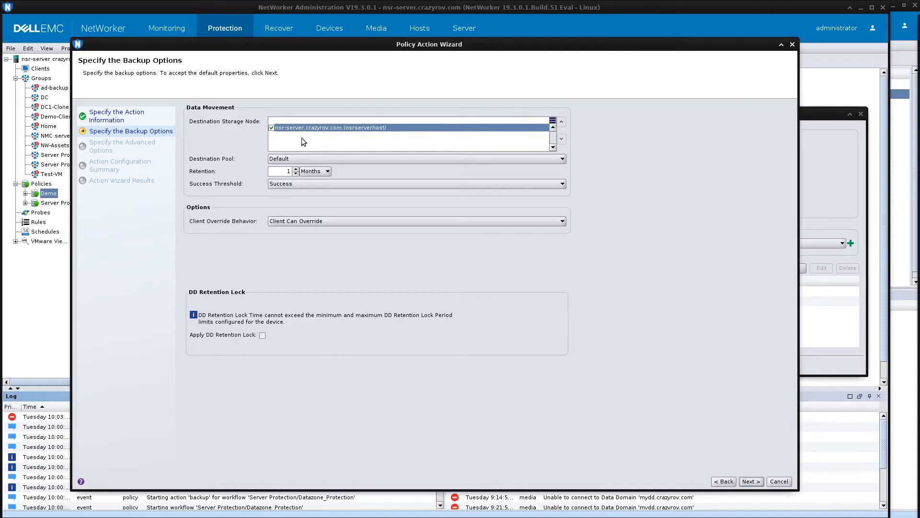
pyautogui.click(553, 120)
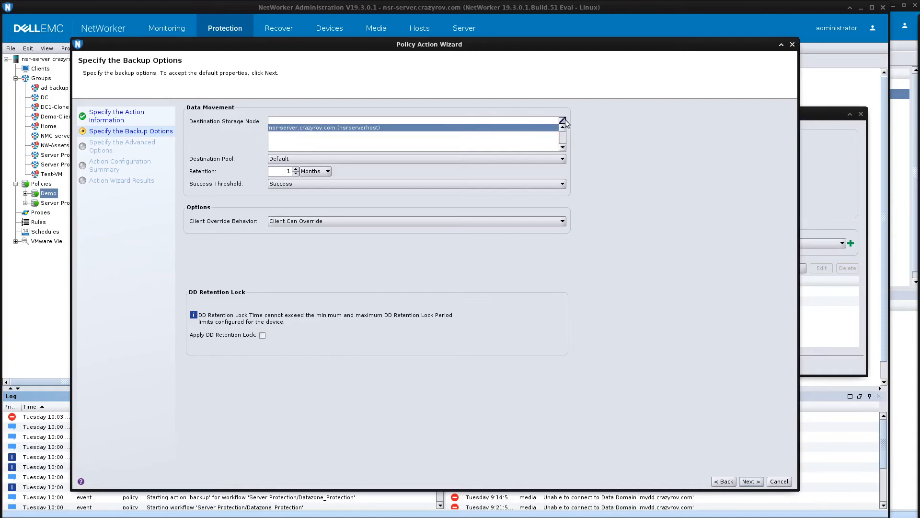
pyautogui.click(562, 121)
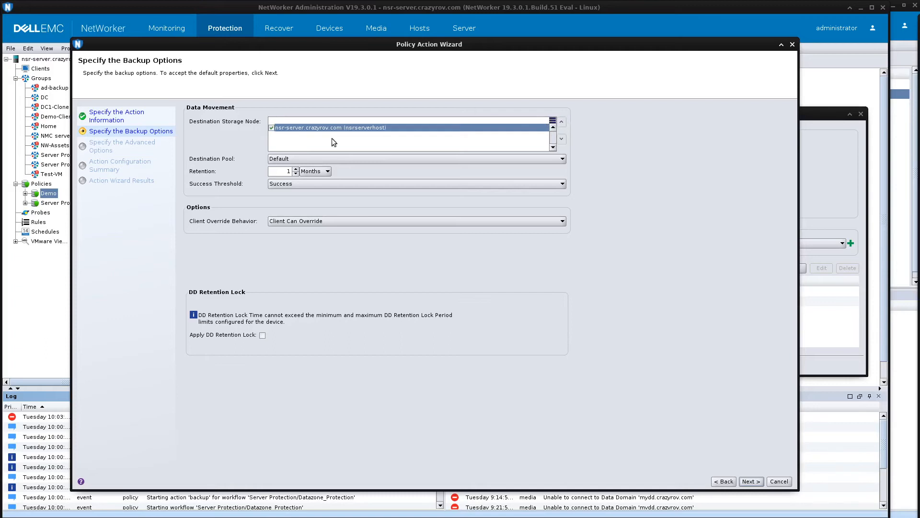
pyautogui.click(416, 126)
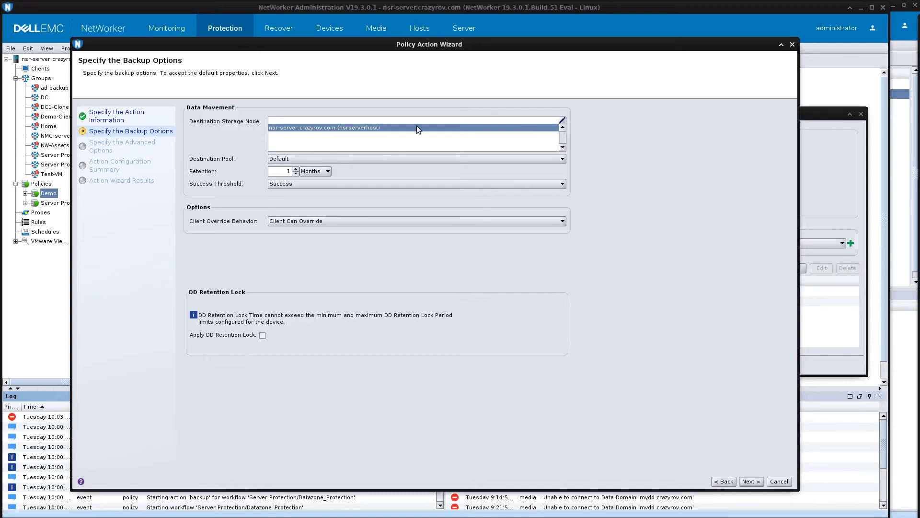
pyautogui.click(407, 158)
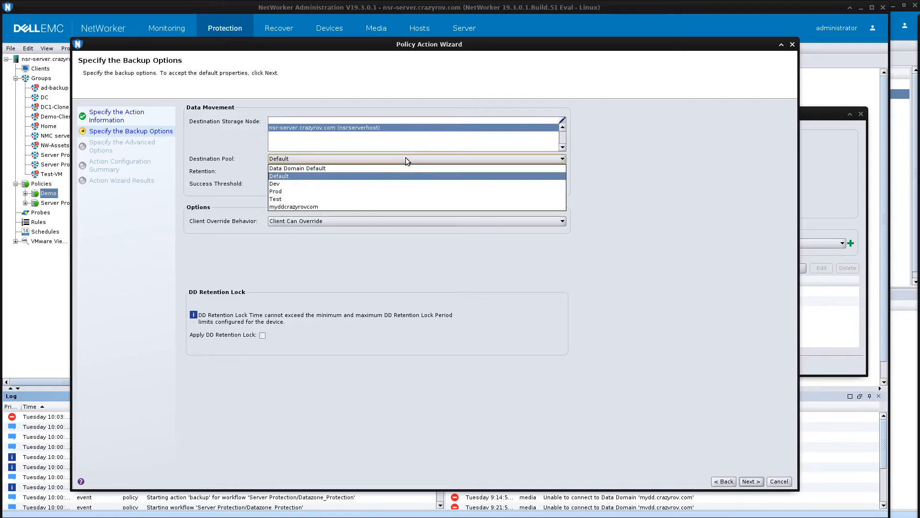
pyautogui.click(401, 207)
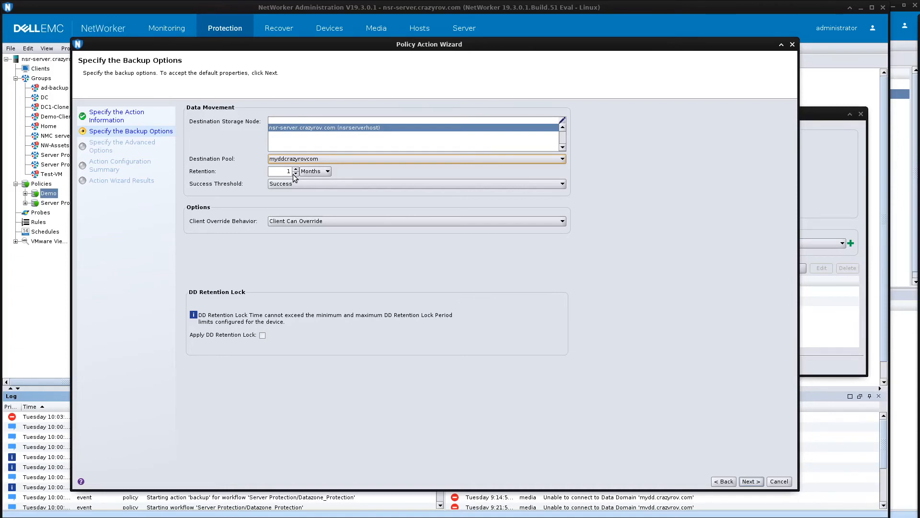
# Set the backup action's success threshold to Warning
pyautogui.click(323, 185)
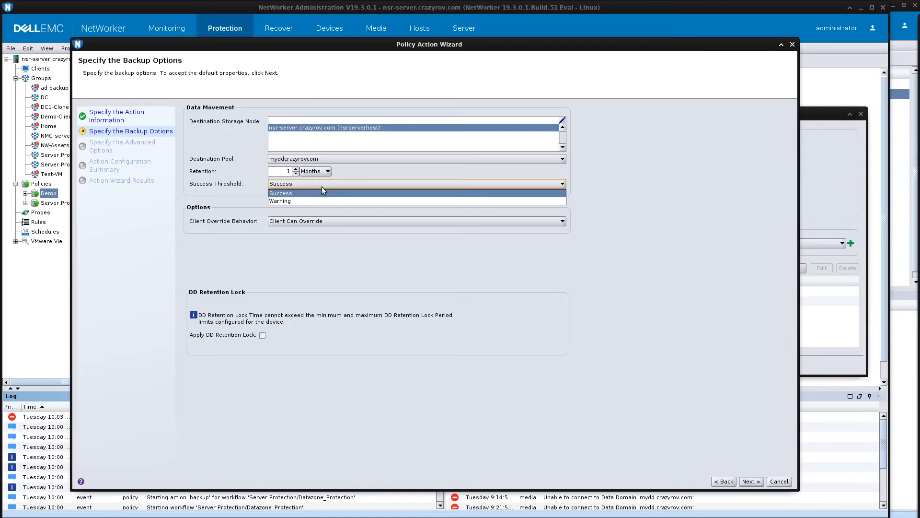
pyautogui.click(322, 190)
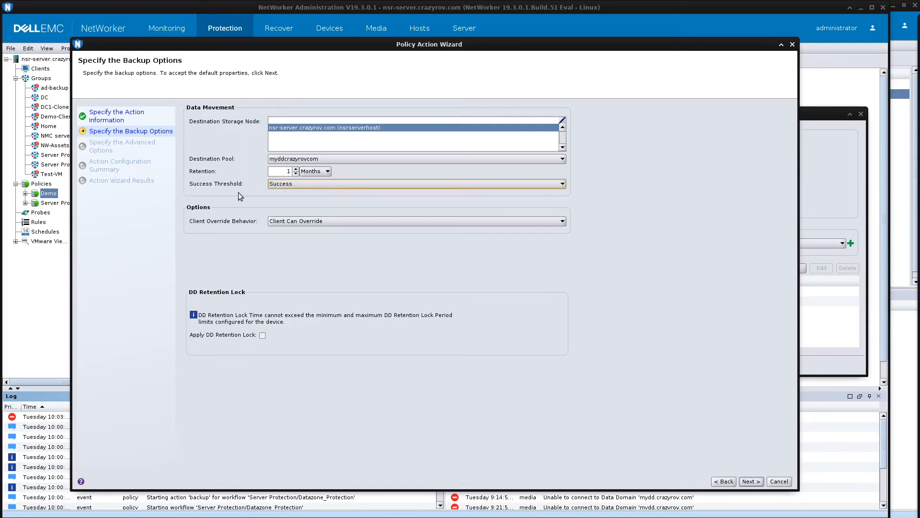
pyautogui.click(312, 185)
pyautogui.click(307, 203)
# Set the override behavior to Client Can Not Override, and continue to the configuration summary without applying DD Retention Lock
pyautogui.click(367, 221)
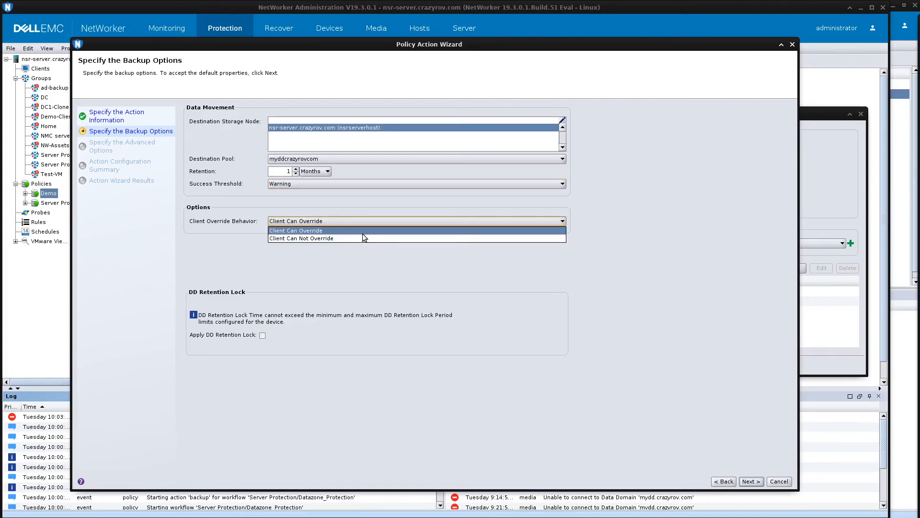
pyautogui.click(294, 233)
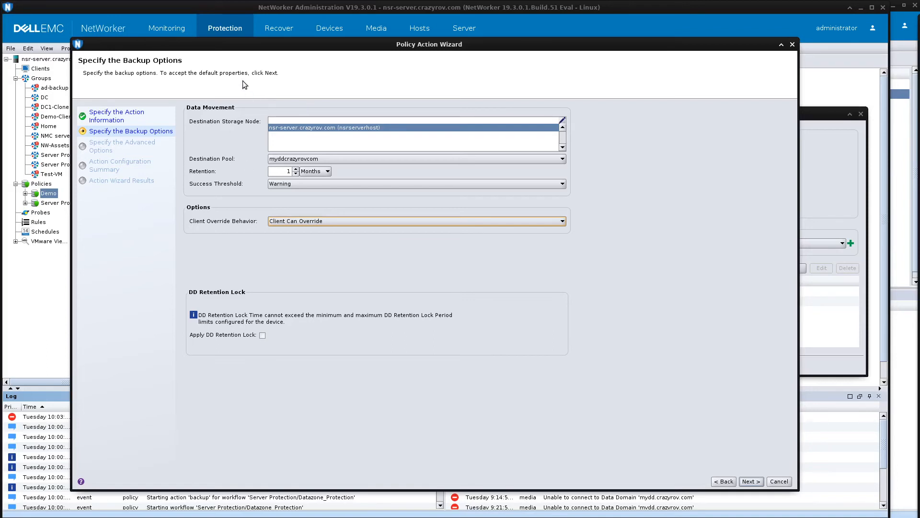
pyautogui.click(321, 221)
pyautogui.click(319, 240)
pyautogui.click(262, 335)
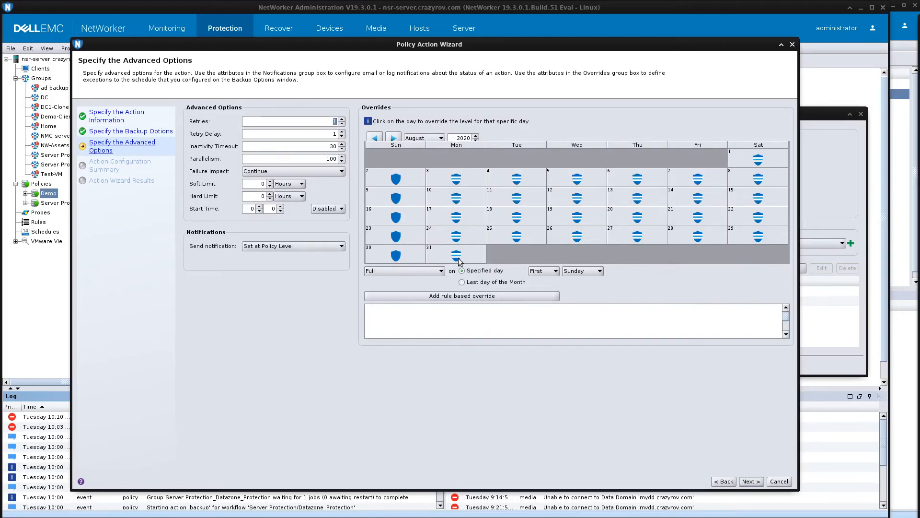
pyautogui.click(756, 481)
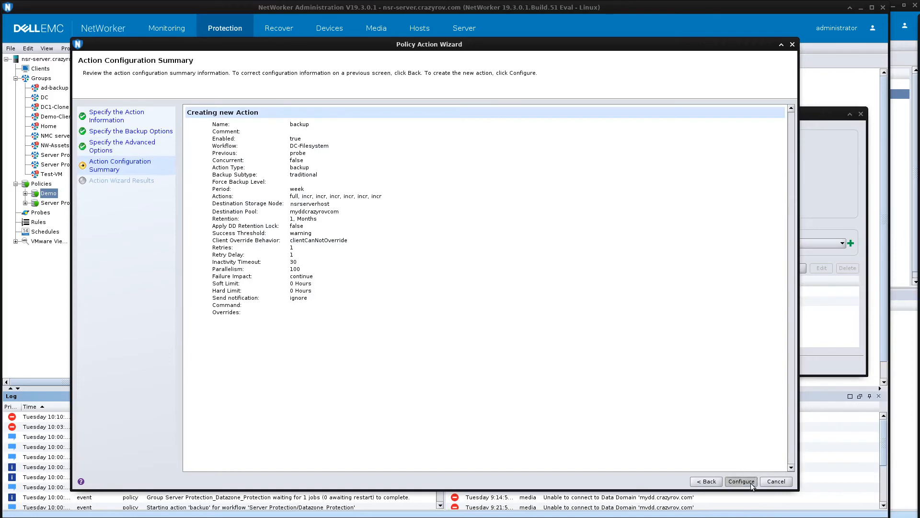
# Create the backup action from the reviewed configuration and return to the DC-Filesystem workflow definition
pyautogui.click(741, 481)
pyautogui.click(585, 329)
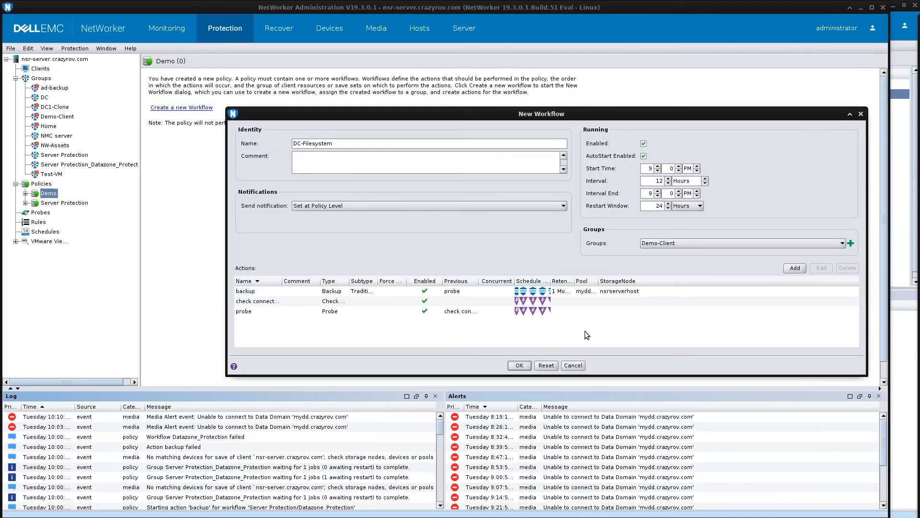
# Start a Clone action that follows backup and executes on every weekday, and continue to its clone options
pyautogui.click(798, 270)
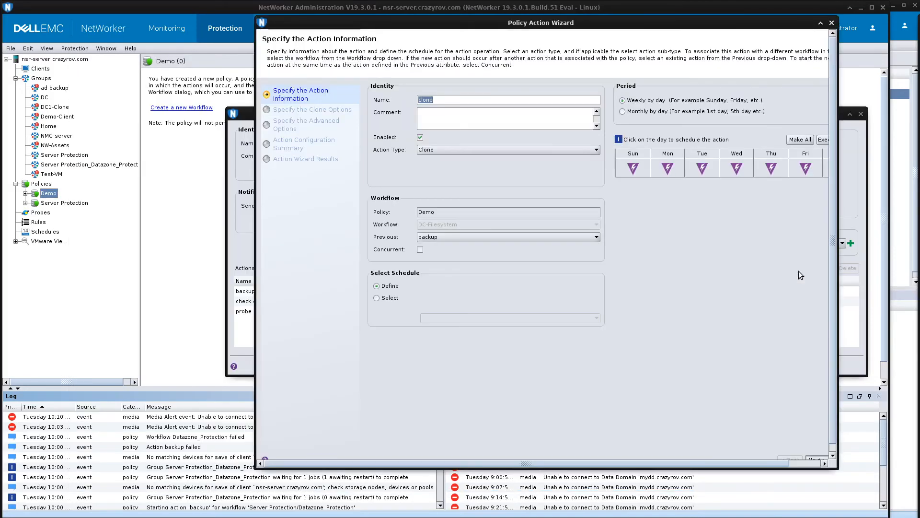
pyautogui.click(551, 149)
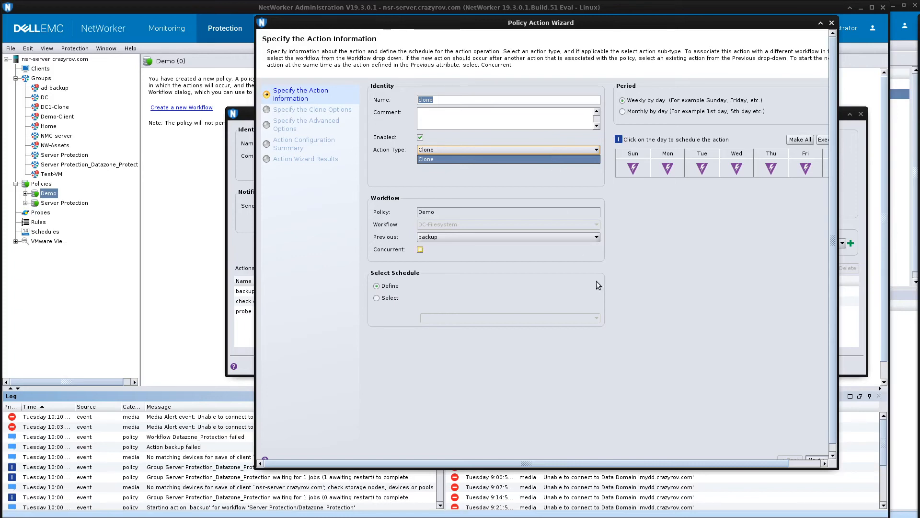
pyautogui.click(656, 341)
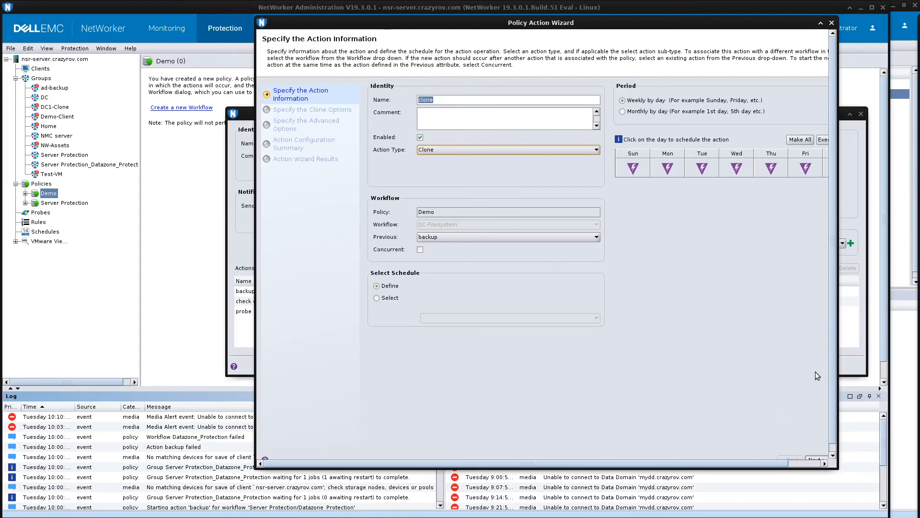
pyautogui.moveTo(838, 362); pyautogui.dragTo(919, 363)
pyautogui.moveTo(654, 24); pyautogui.dragTo(467, 27)
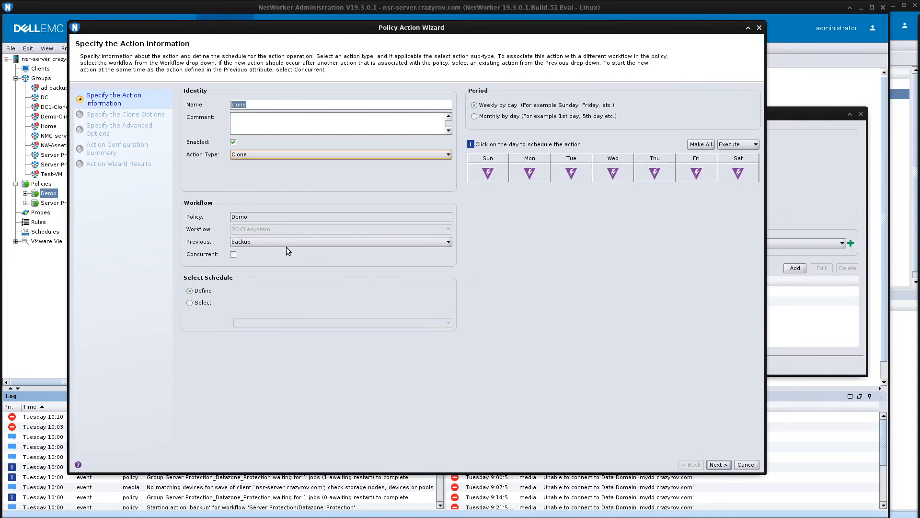
pyautogui.click(717, 464)
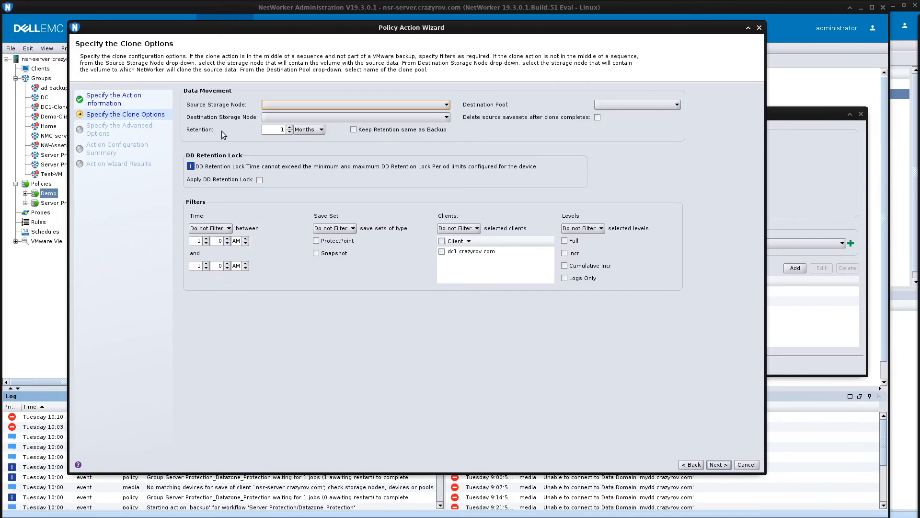
# Create the clone action with 1 month retention, Keep Retention same as Backup off, and default advanced options
pyautogui.click(354, 130)
pyautogui.click(353, 130)
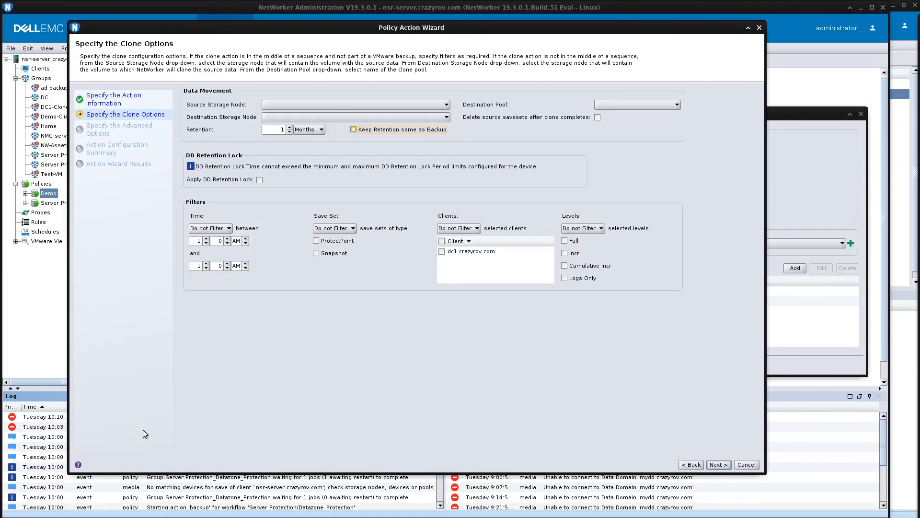
pyautogui.click(719, 465)
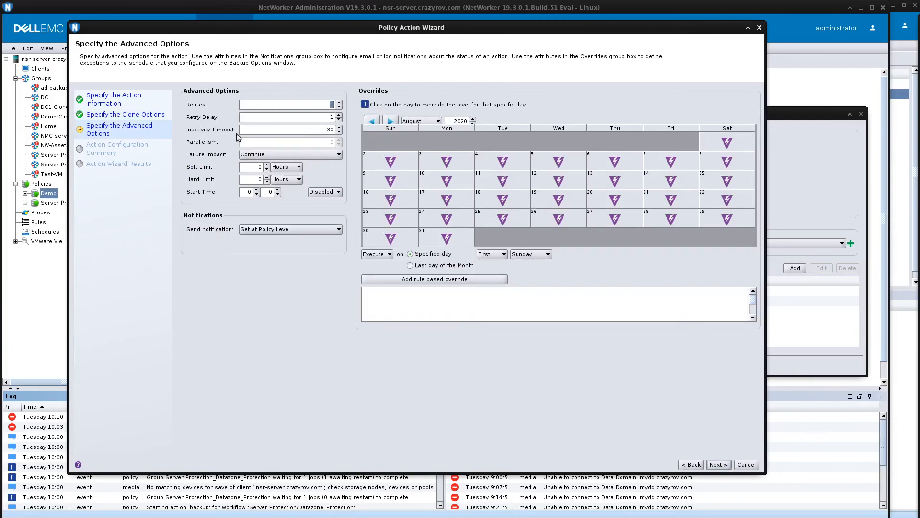
pyautogui.click(718, 465)
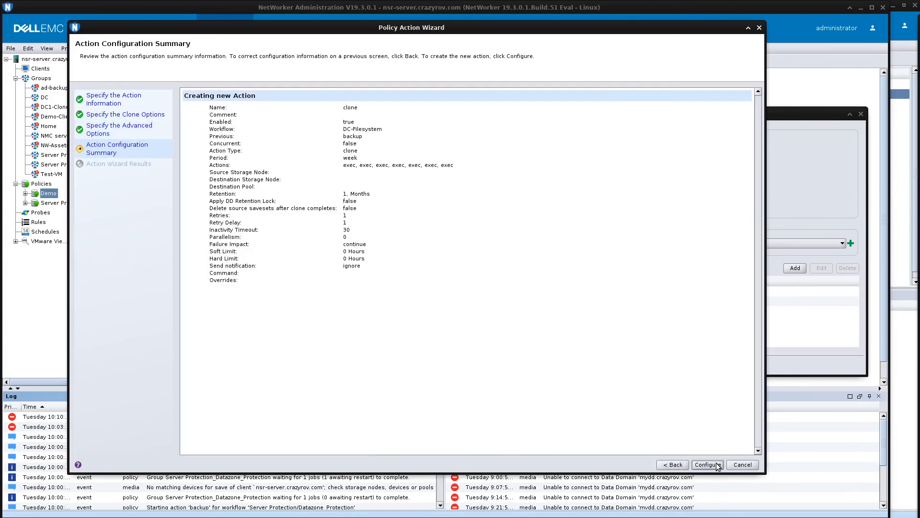
pyautogui.click(708, 465)
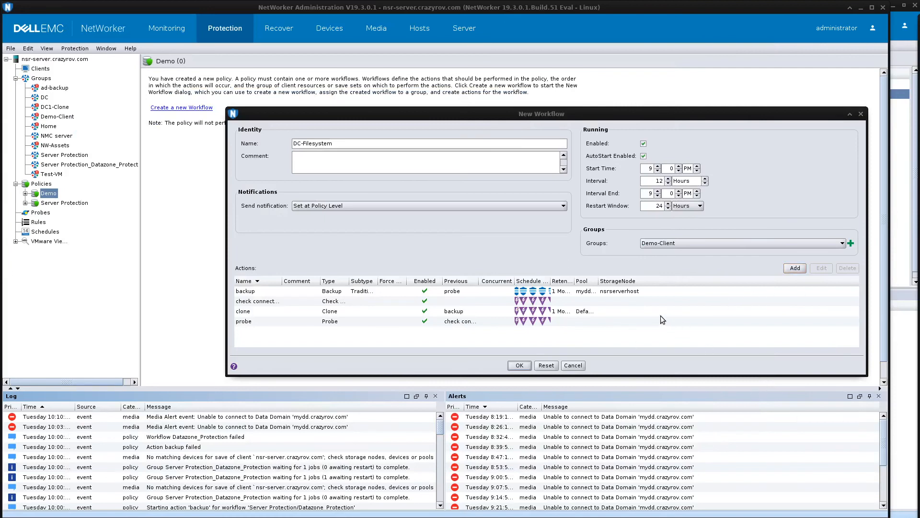
pyautogui.click(795, 268)
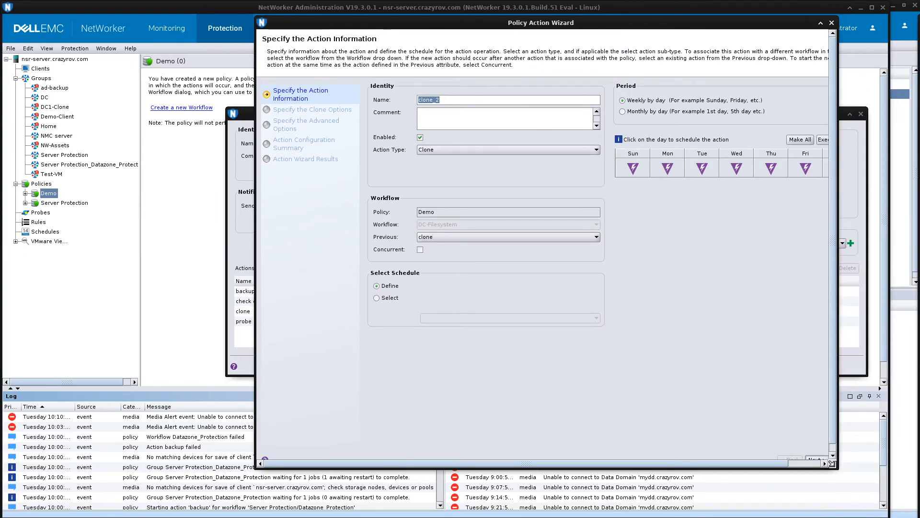
pyautogui.moveTo(832, 464); pyautogui.dragTo(871, 497)
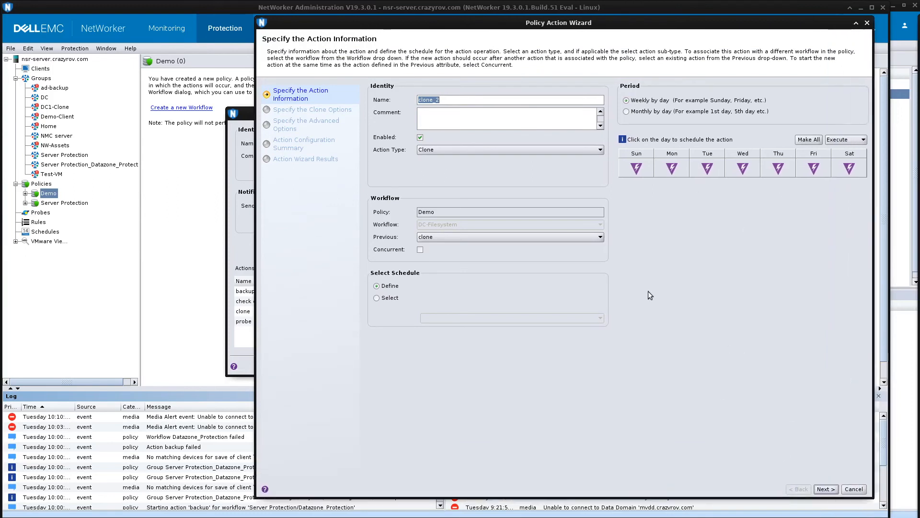
pyautogui.click(853, 489)
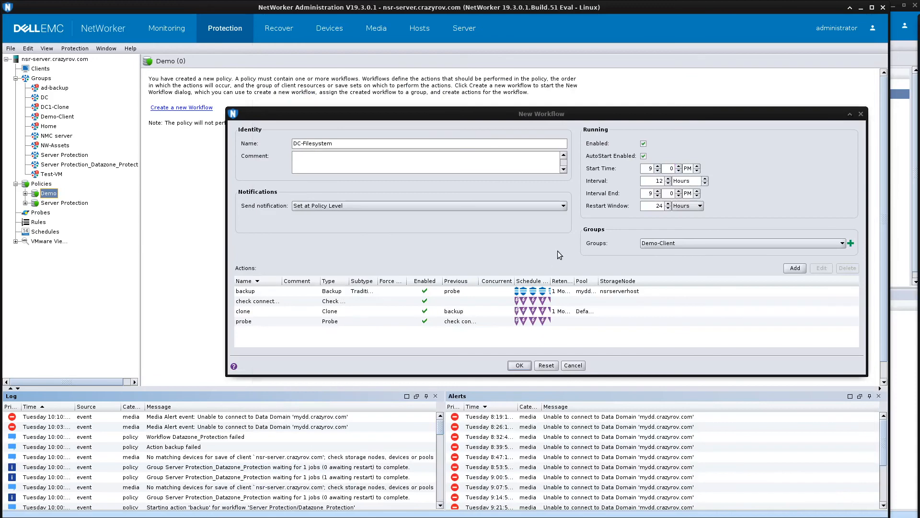
# Save the DC-Filesystem workflow and widen the Name column of its actions list
pyautogui.click(519, 366)
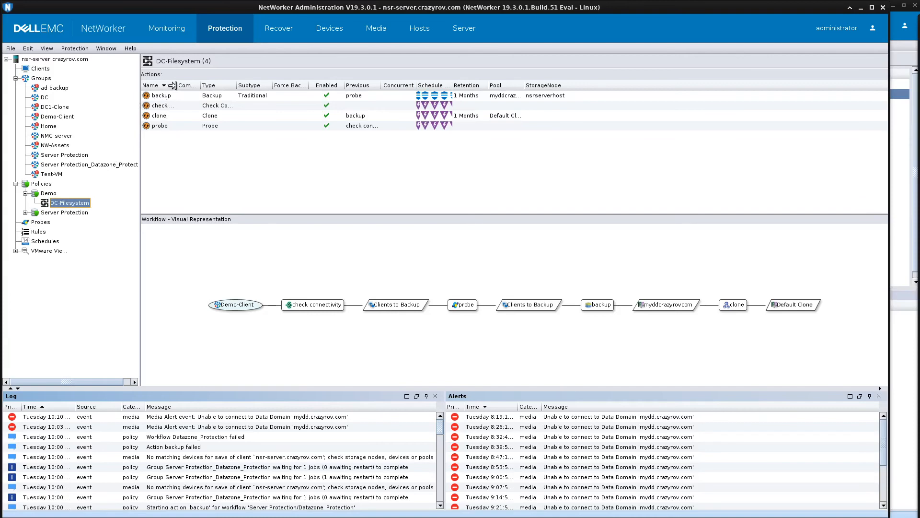
pyautogui.moveTo(176, 85); pyautogui.dragTo(199, 85)
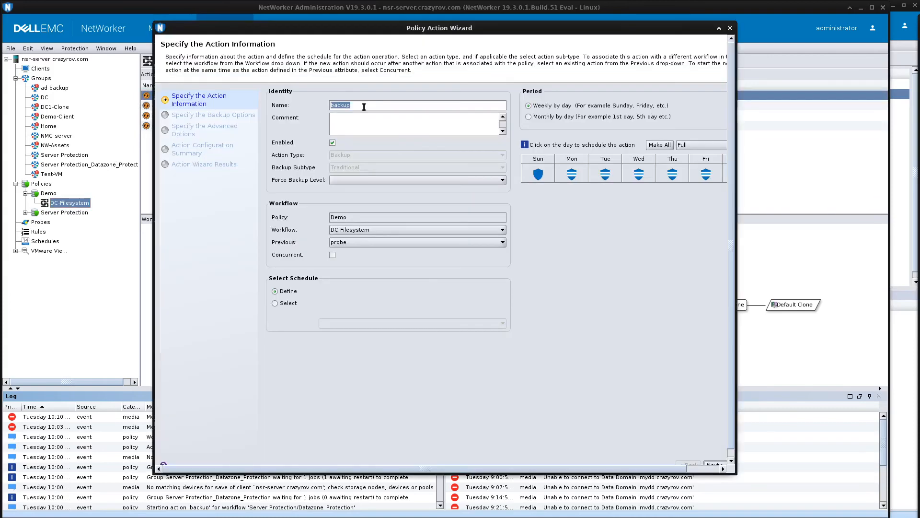
# Check the backup action's settings without changing them, and examine the workflow's visual representation from Demo-Client to the backup
pyautogui.click(363, 106)
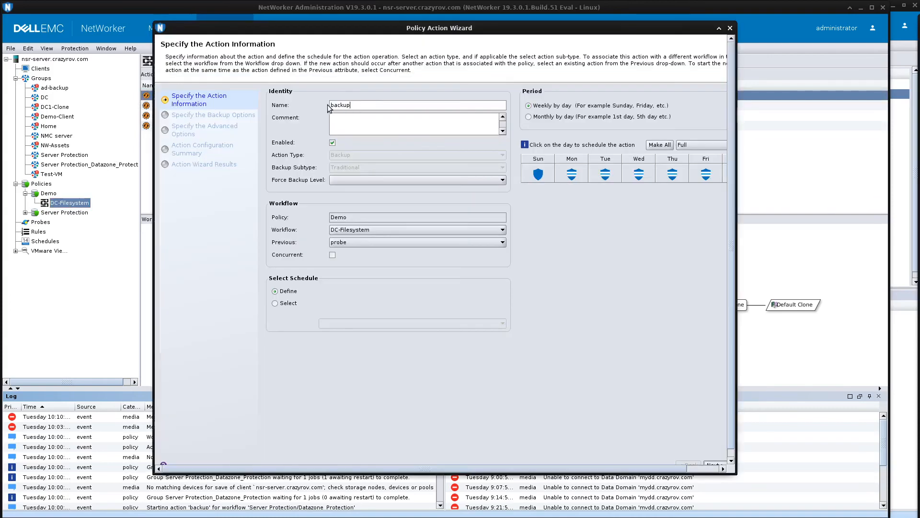
pyautogui.click(730, 29)
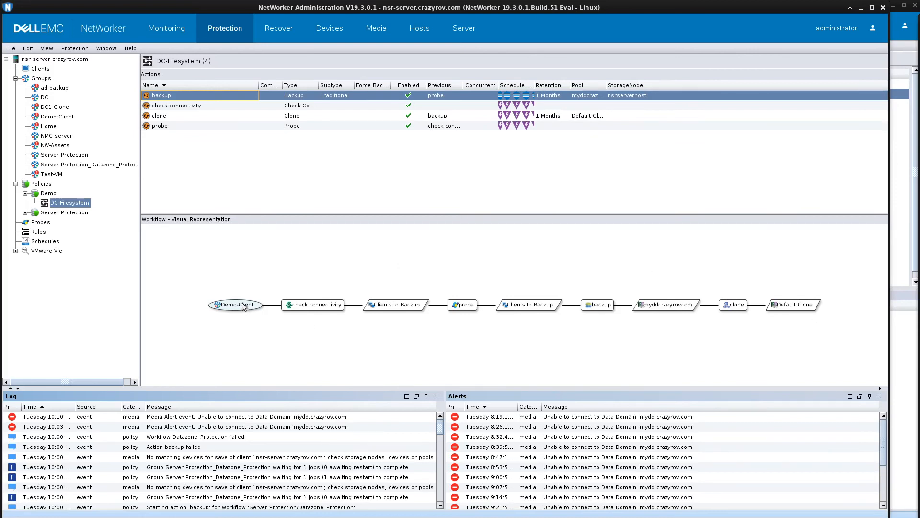
pyautogui.moveTo(244, 306)
pyautogui.moveTo(603, 309)
# Start a new workflow named VM Backups in the Demo policy and assign the Test-VM group to it
pyautogui.rightClick(53, 193)
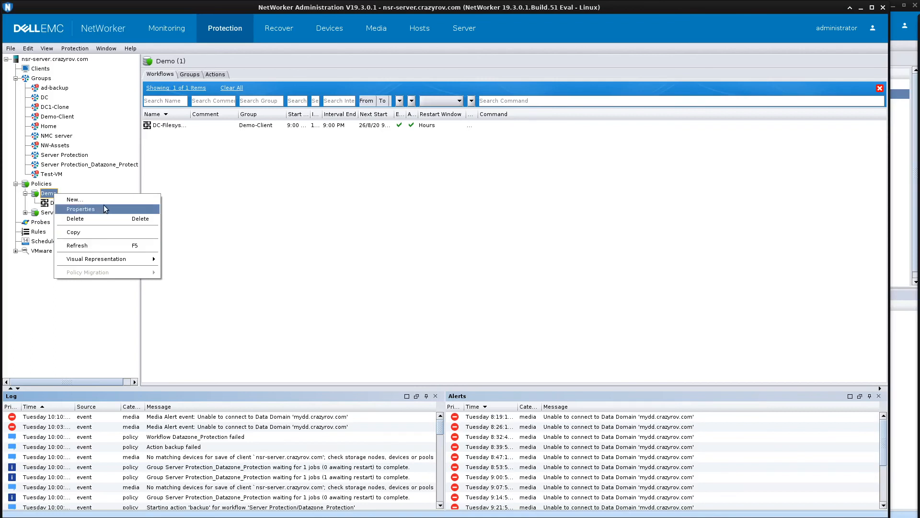
pyautogui.click(104, 202)
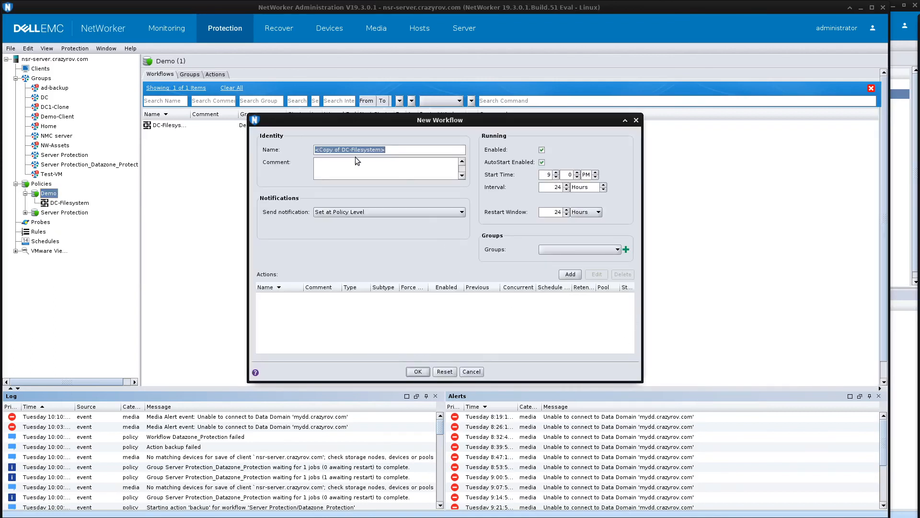
pyautogui.write('Cmwa')
pyautogui.press('BackSpace')
pyautogui.press('BackSpace')
pyautogui.press('BackSpace')
pyautogui.press('BackSpace')
pyautogui.write('VM Backups')
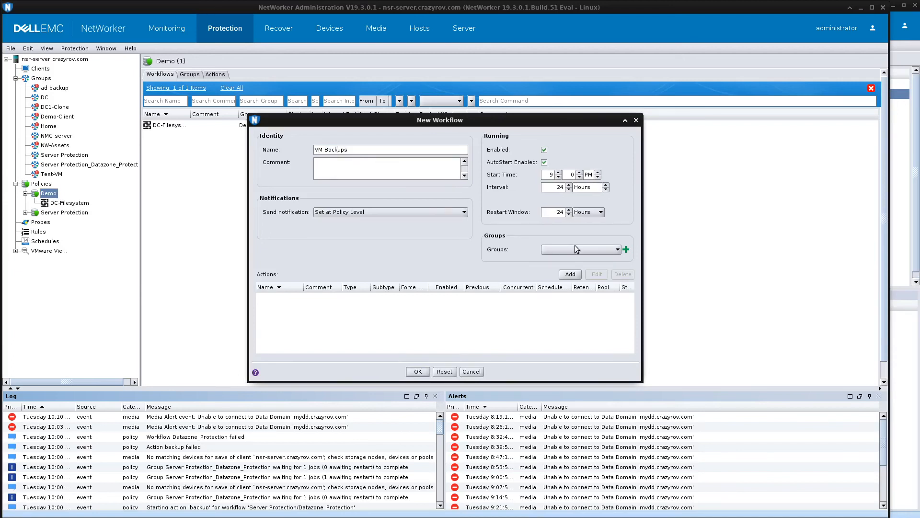
pyautogui.click(617, 249)
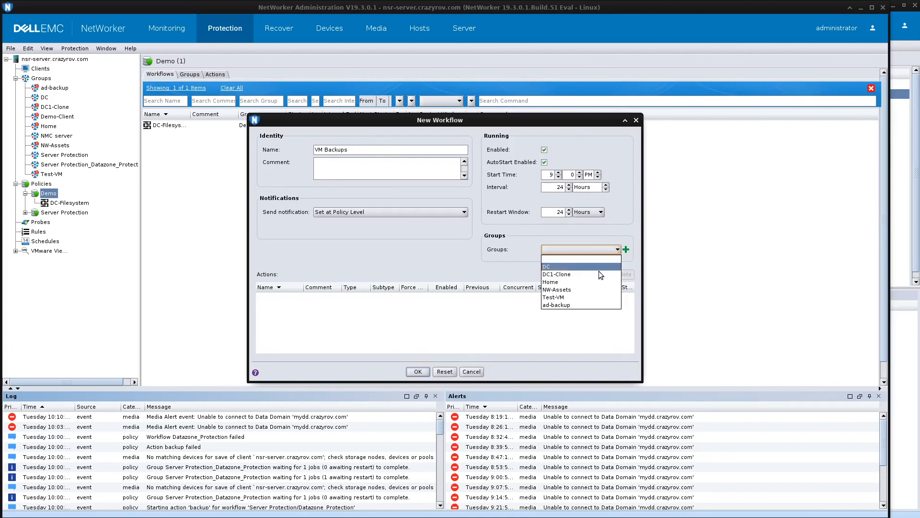
pyautogui.click(582, 298)
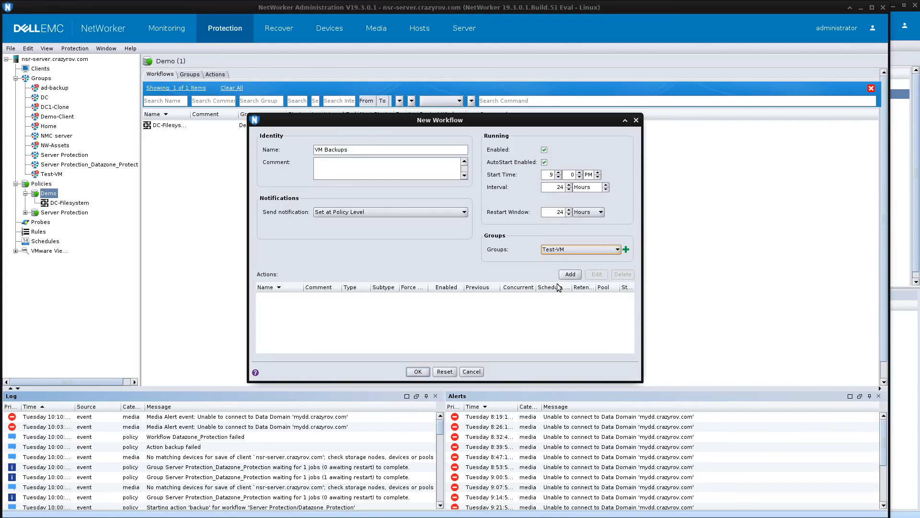
# Add a Backup action with the VMware (vProxy) subtype to VM Backups, and continue to its vProxy options
pyautogui.click(569, 274)
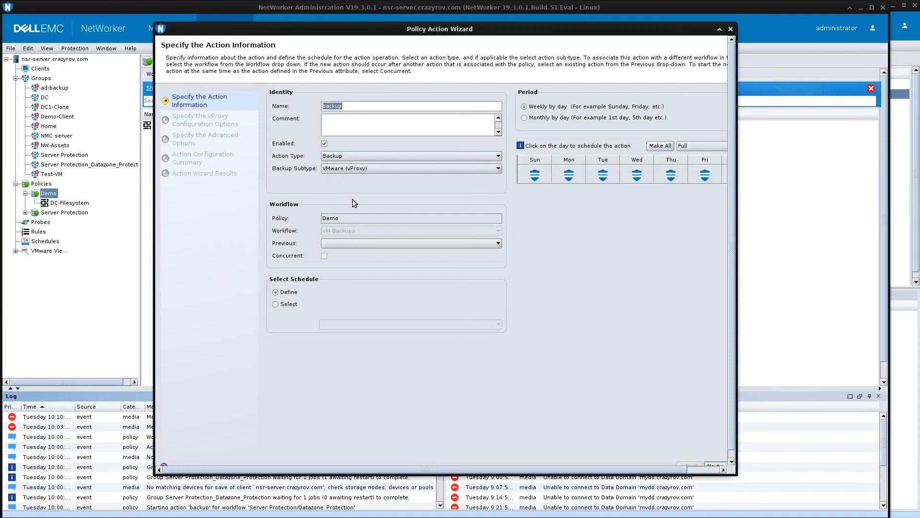
pyautogui.click(360, 154)
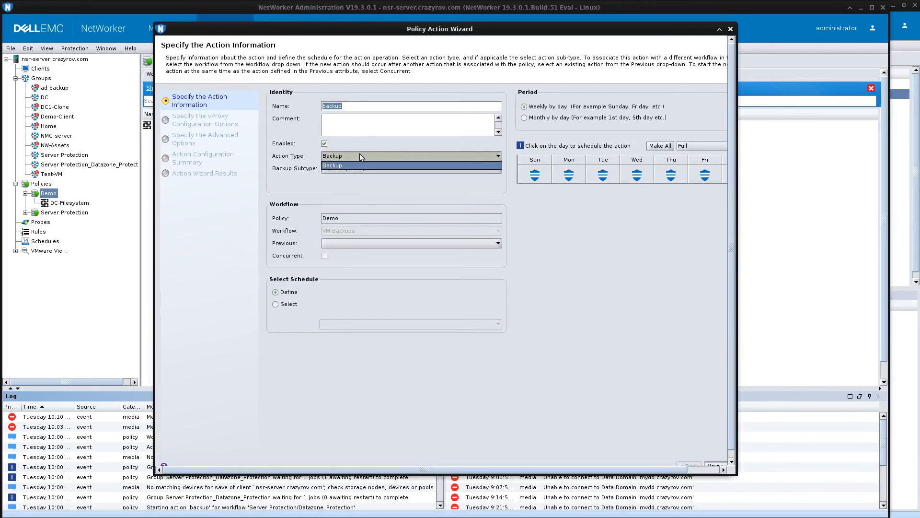
pyautogui.click(382, 193)
pyautogui.click(331, 168)
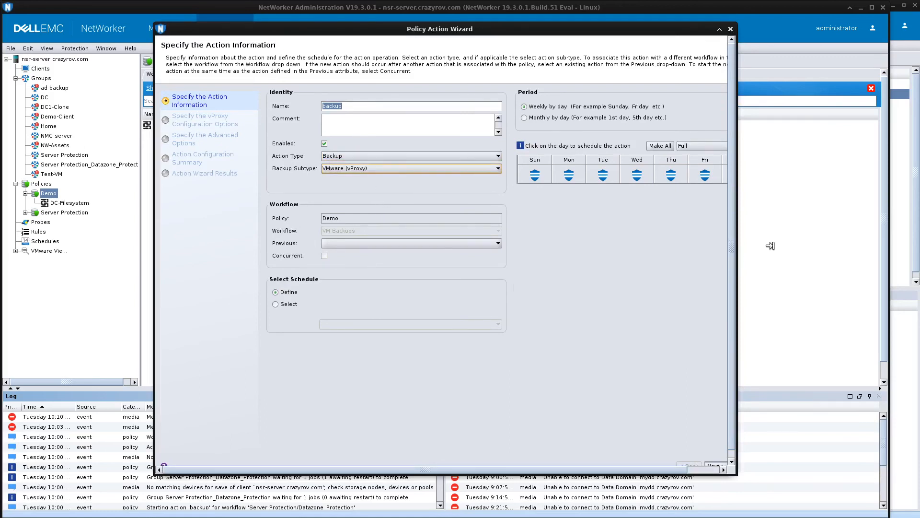
pyautogui.moveTo(739, 253); pyautogui.dragTo(844, 254)
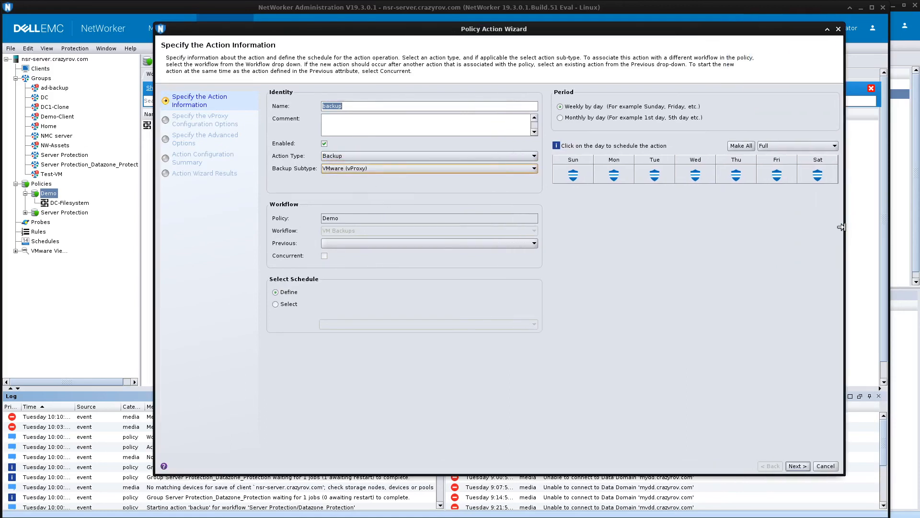
pyautogui.click(797, 466)
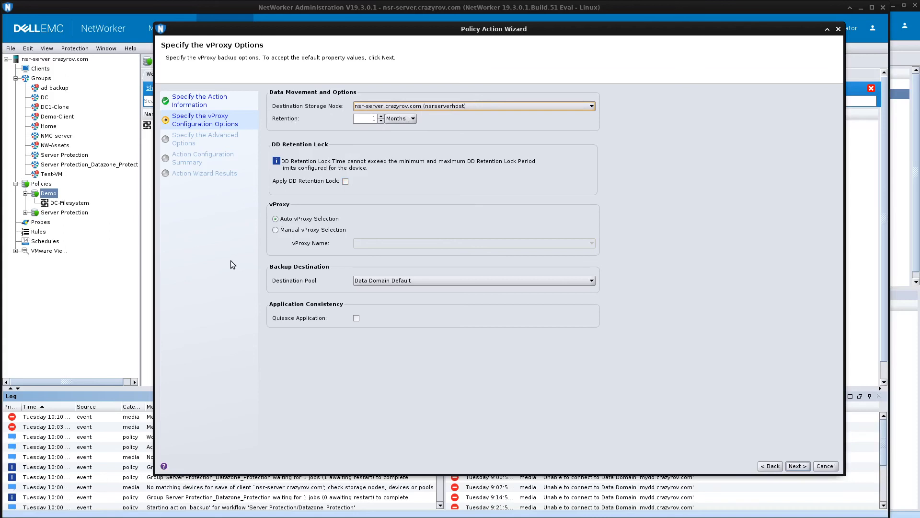
# Use manual vProxy selection with nvp1, and set the destination pool to myddcrazyrovcom
pyautogui.click(306, 230)
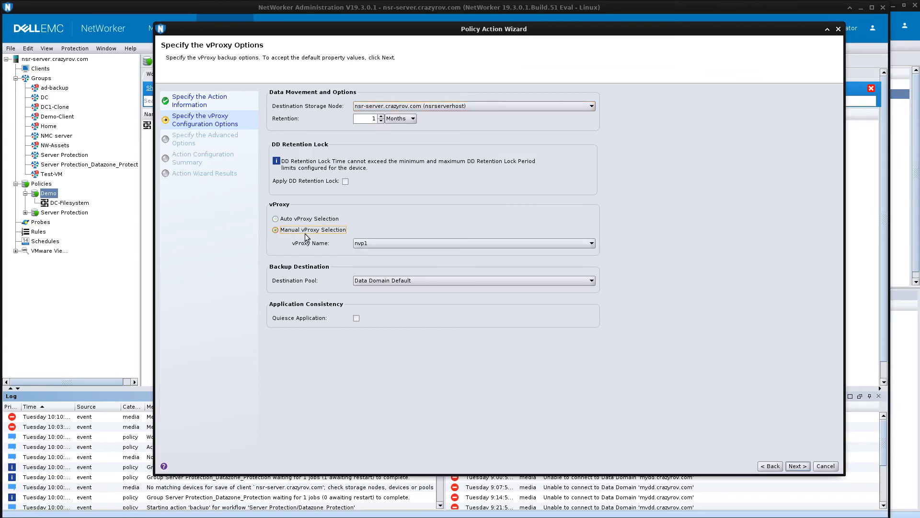
pyautogui.click(580, 246)
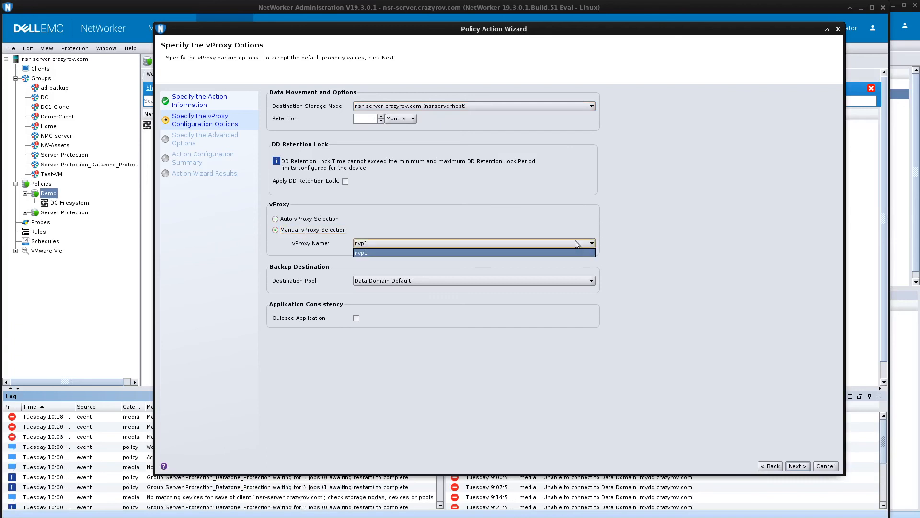
pyautogui.click(451, 254)
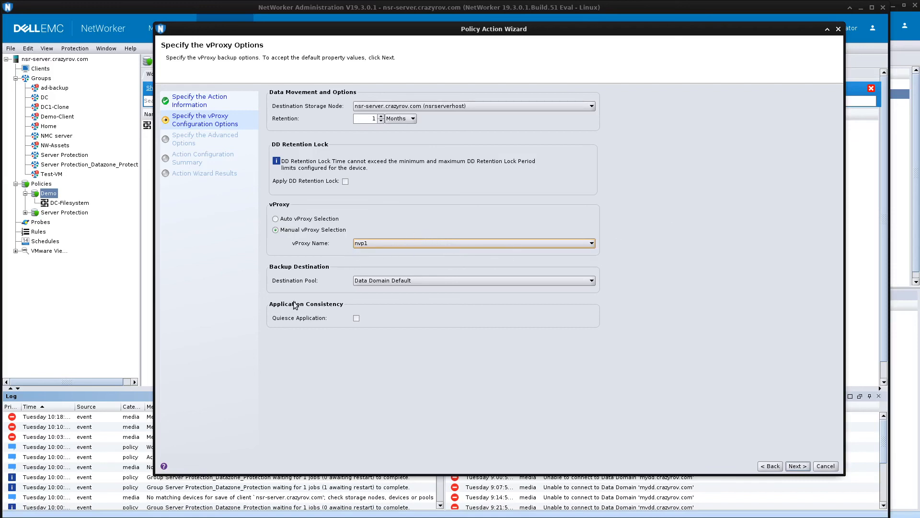
pyautogui.click(455, 284)
pyautogui.click(555, 314)
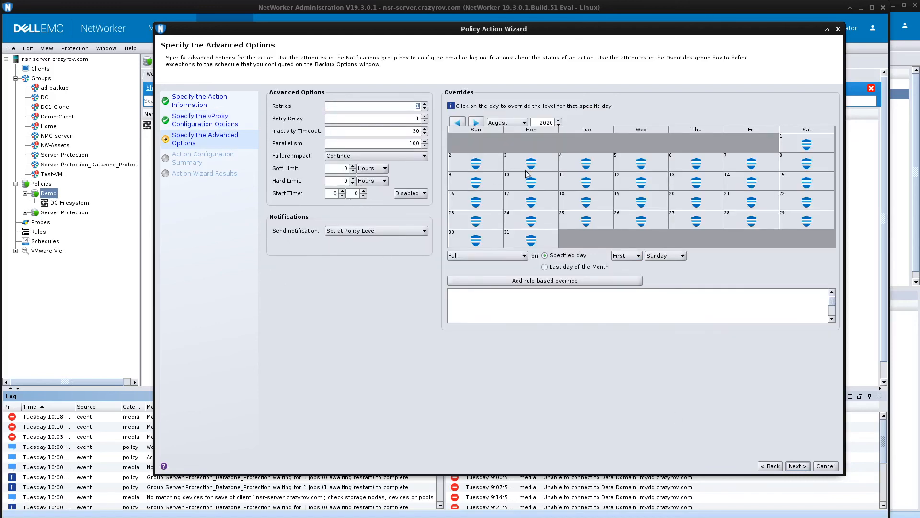
# Override the backup level for 1 August 2020 with Incremental Synthetic Full
pyautogui.click(803, 150)
pyautogui.click(803, 152)
pyautogui.click(803, 152)
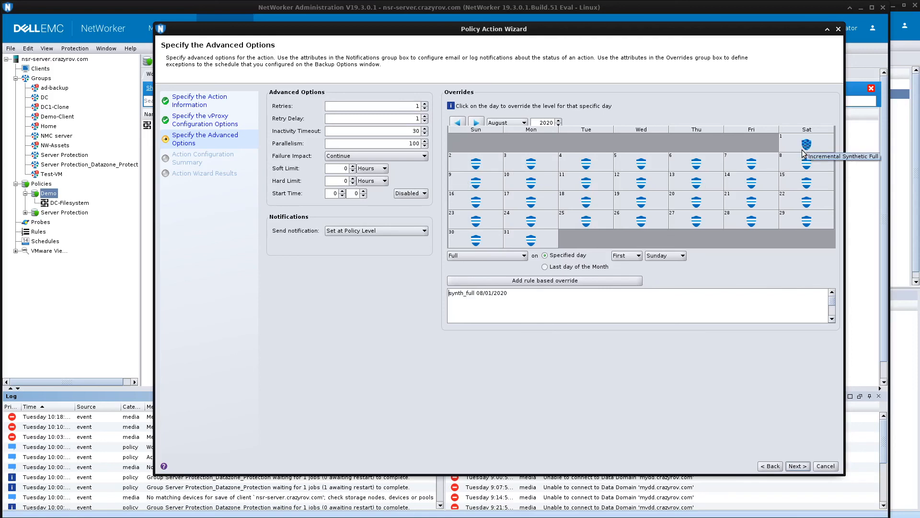
# Create the vProxy backup action and save the VM Backups workflow
pyautogui.click(807, 467)
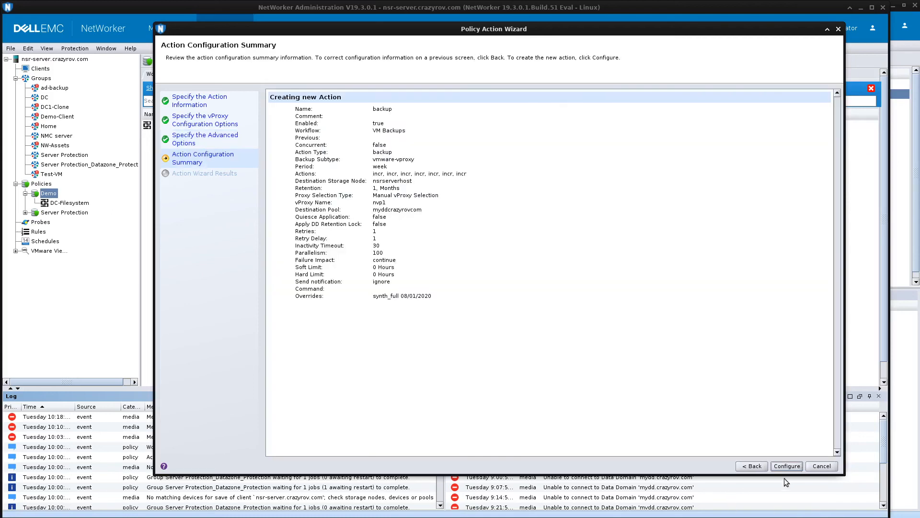
pyautogui.click(788, 467)
pyautogui.click(419, 372)
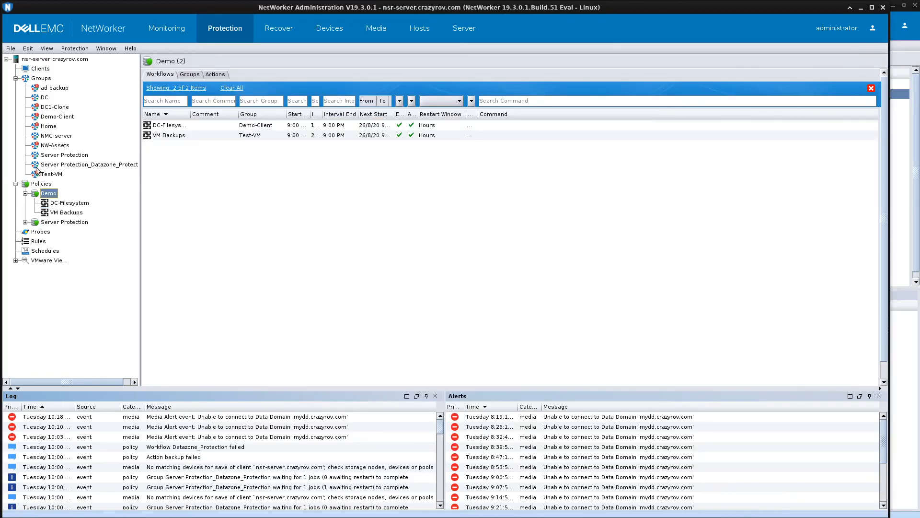
pyautogui.click(67, 212)
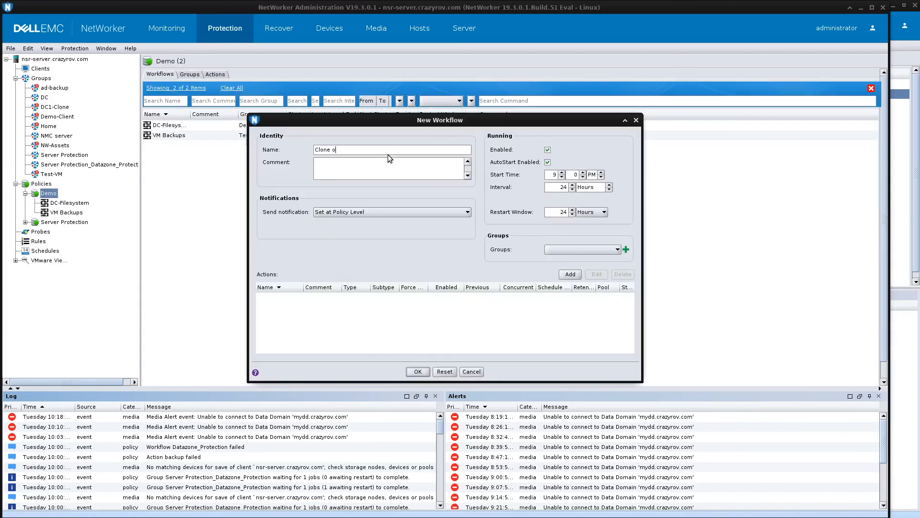
pyautogui.write('Den')
pyautogui.write('o')
pyautogui.click(611, 250)
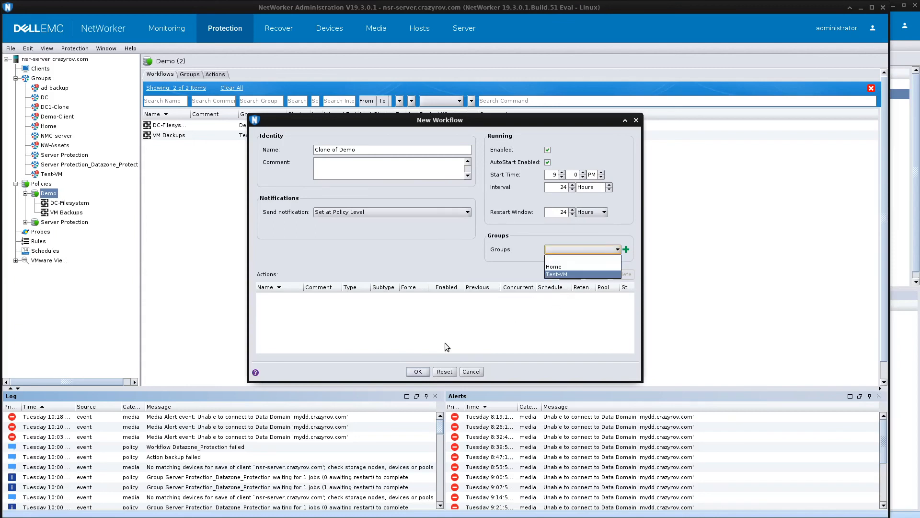
pyautogui.click(449, 261)
pyautogui.click(646, 244)
pyautogui.click(590, 256)
pyautogui.click(590, 249)
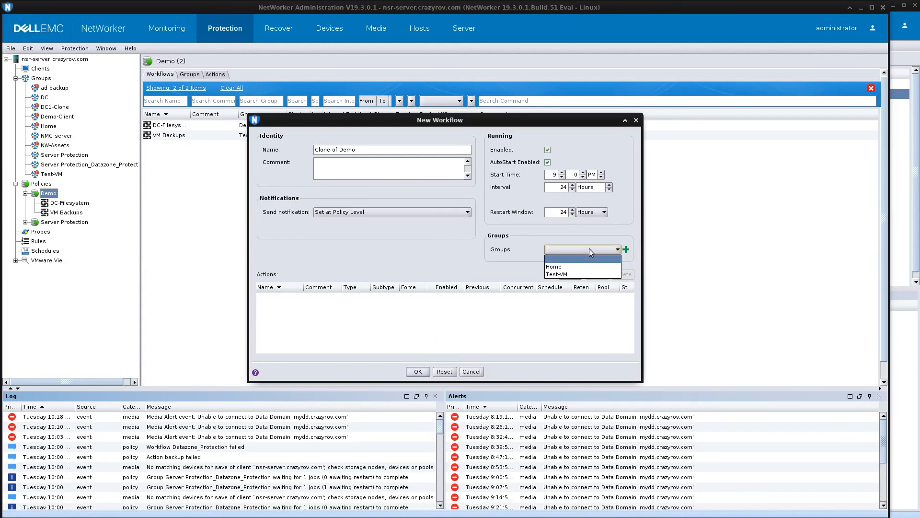
pyautogui.click(471, 372)
pyautogui.rightClick(192, 197)
pyautogui.click(222, 283)
# Start a new workflow in the Demo policy named Clone of Demo and assign it the DC group
pyautogui.click(49, 193)
pyautogui.rightClick(49, 193)
pyautogui.click(76, 206)
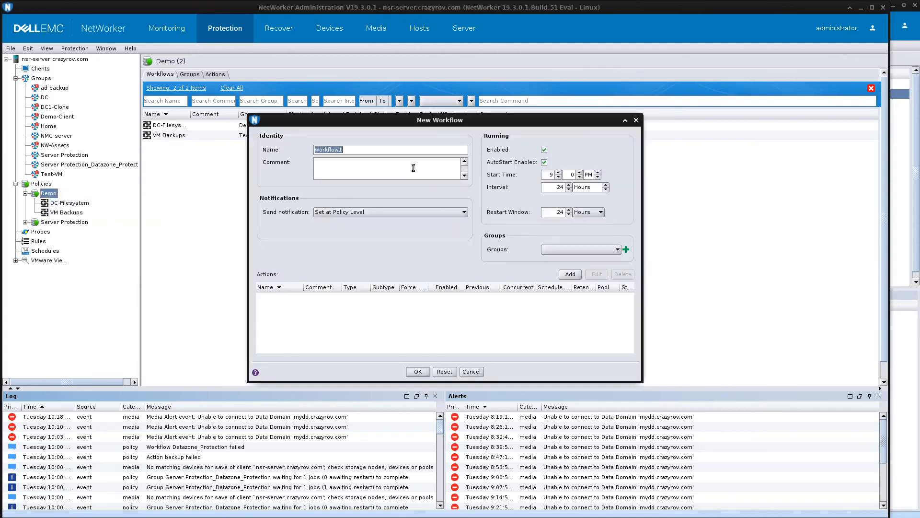
pyautogui.write('Clone of Demo')
pyautogui.click(601, 252)
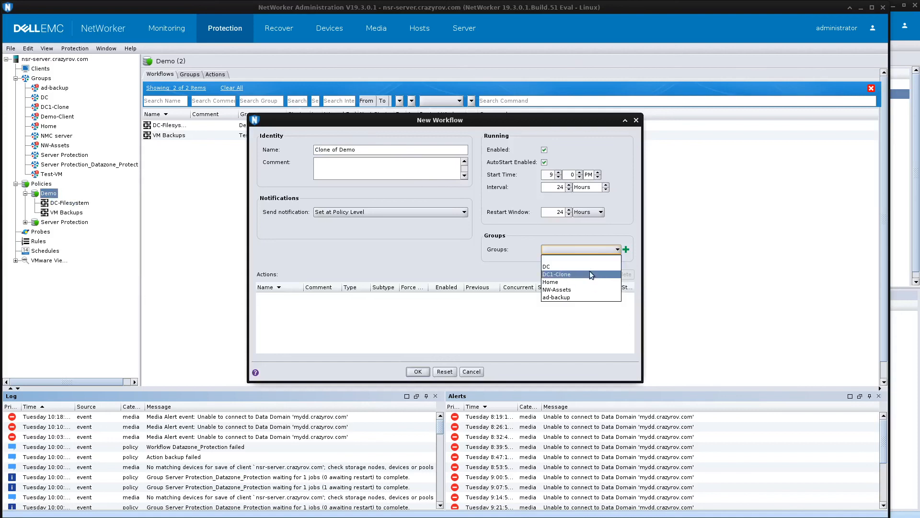
pyautogui.click(590, 268)
# Add an action of type Clone to the Clone of Demo workflow and continue to its clone options
pyautogui.click(573, 274)
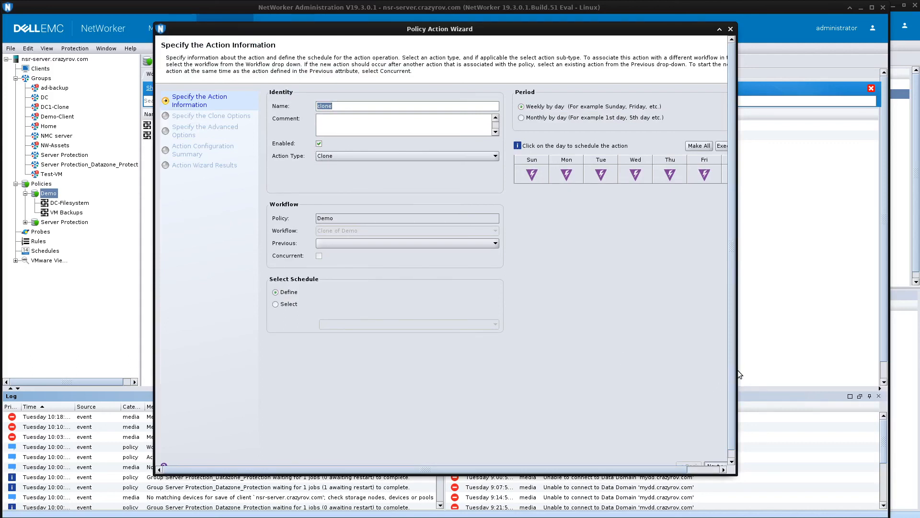
pyautogui.moveTo(734, 371); pyautogui.dragTo(801, 370)
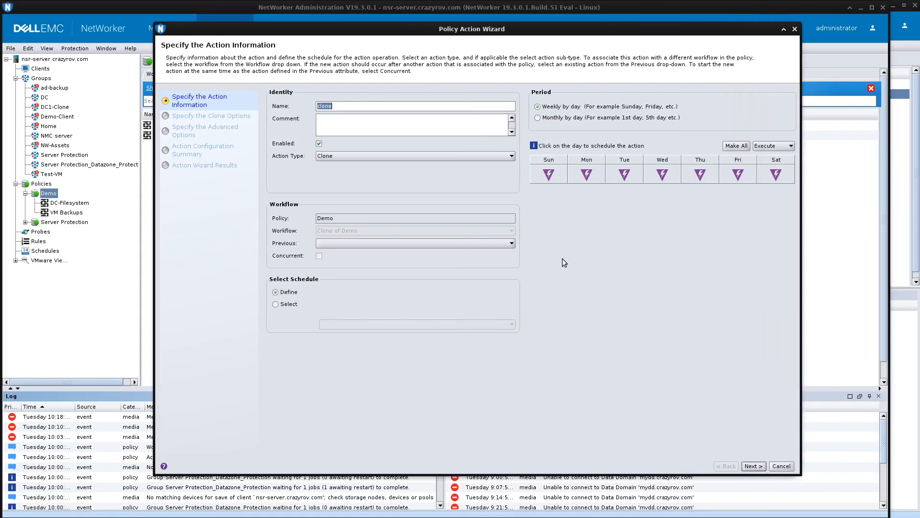
pyautogui.click(389, 156)
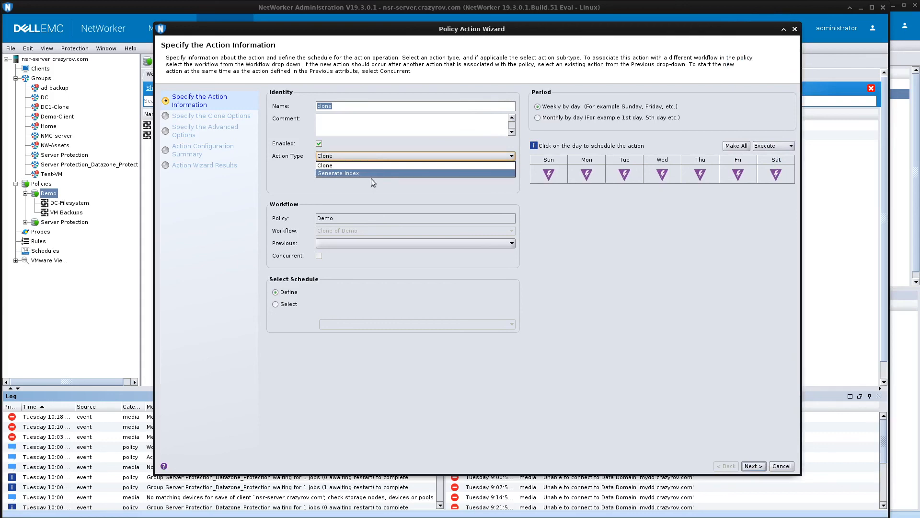
pyautogui.click(356, 164)
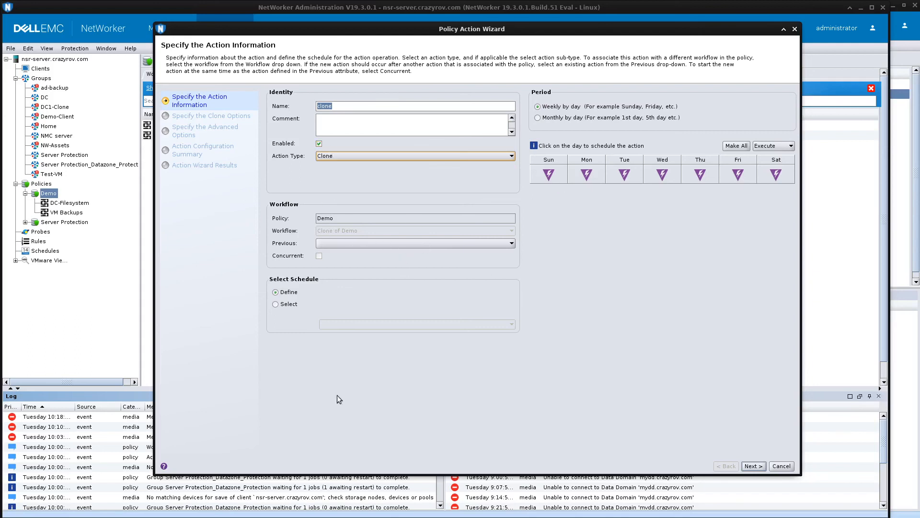
pyautogui.click(750, 467)
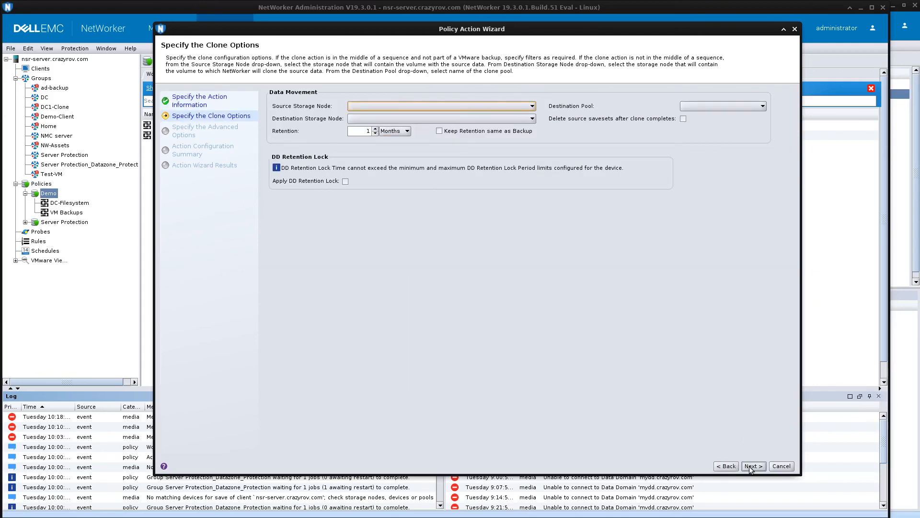
# Set the source and destination storage nodes to nsr-server.crazyrov.com (nsrserverhost) and the destination pool to Default Clone
pyautogui.click(449, 109)
pyautogui.click(441, 124)
pyautogui.click(441, 118)
pyautogui.click(444, 137)
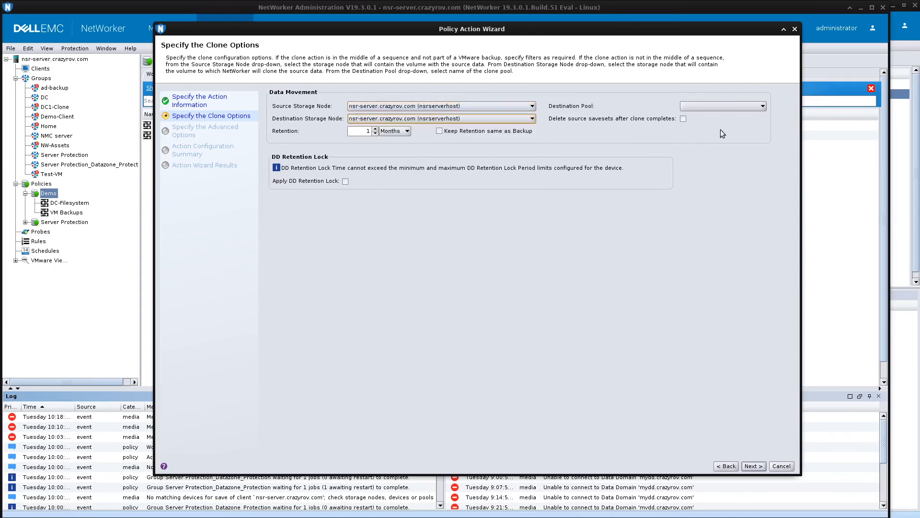
pyautogui.click(760, 106)
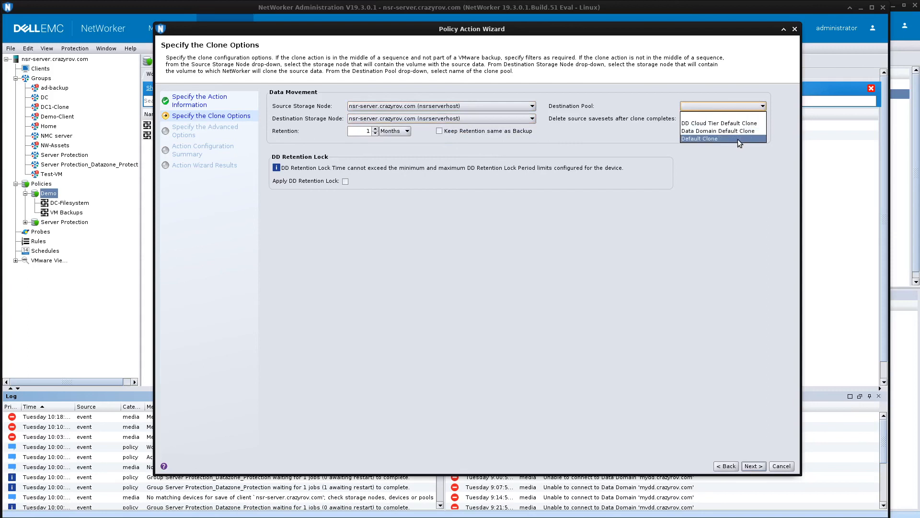
pyautogui.click(738, 139)
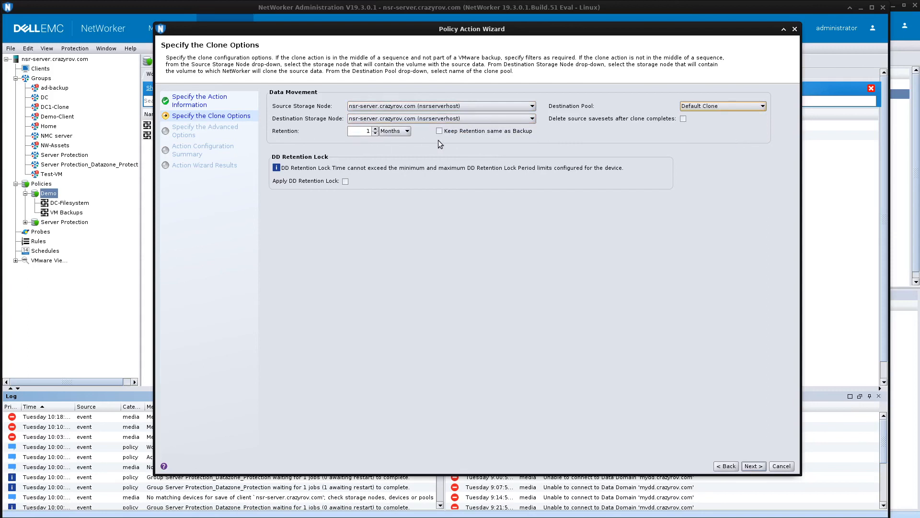
# Keep the default advanced options, create the clone action, and save the Clone of Demo workflow
pyautogui.click(753, 466)
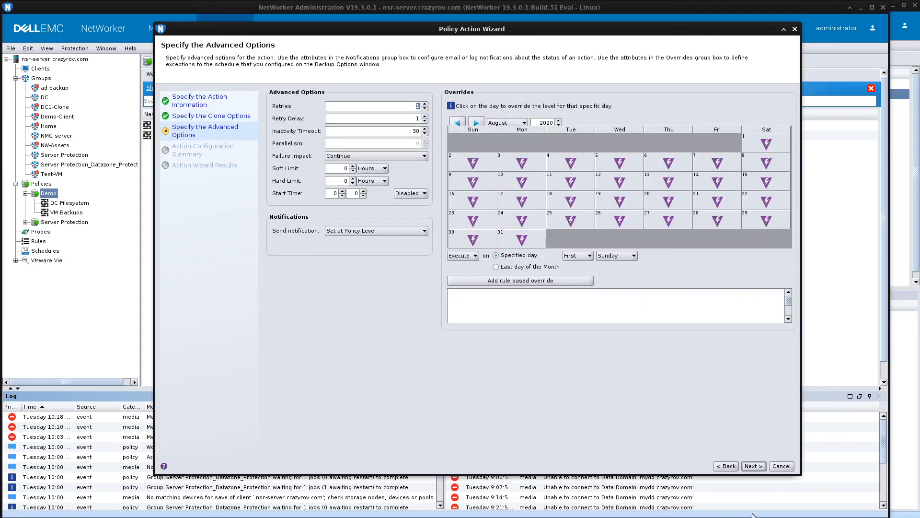
pyautogui.click(753, 466)
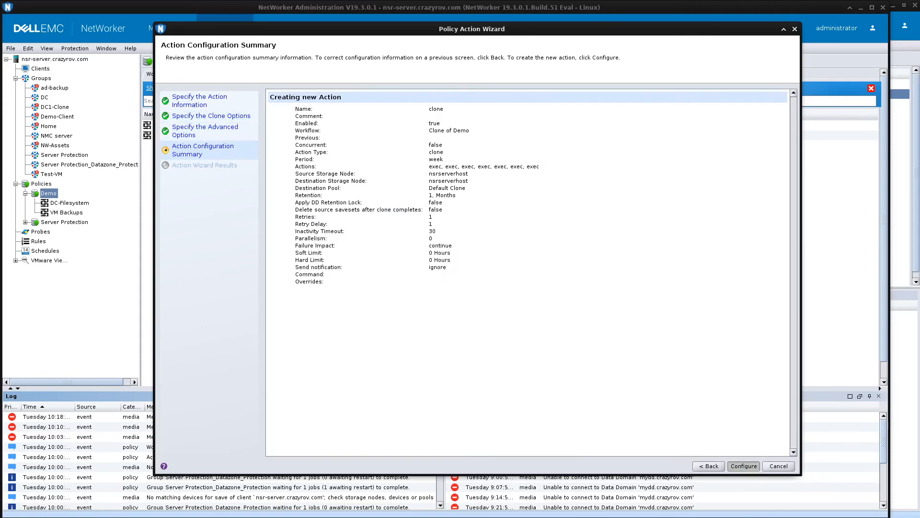
pyautogui.click(744, 467)
pyautogui.click(428, 371)
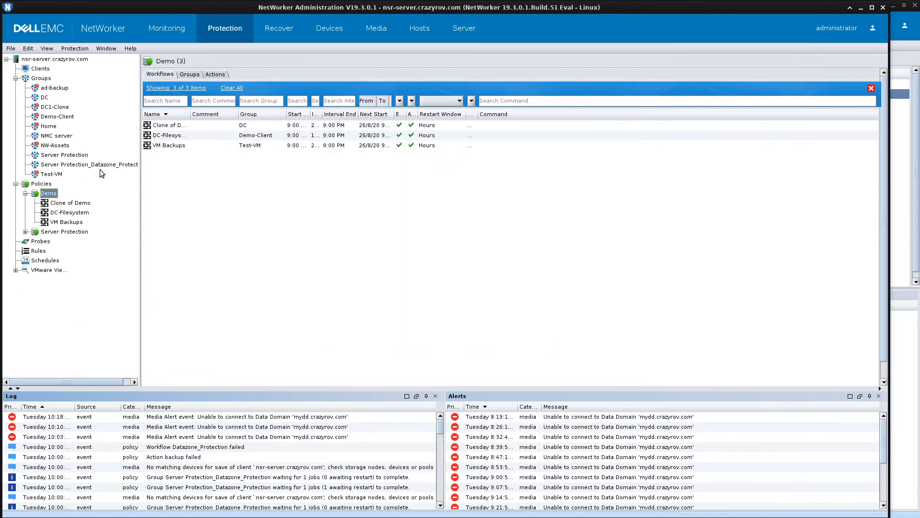